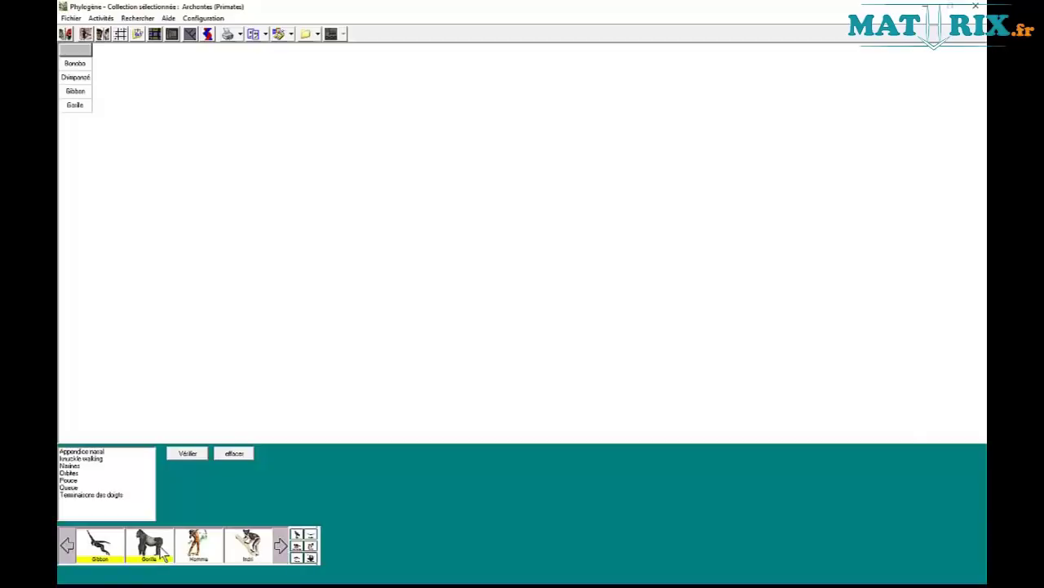
# Step: Add Homme, Maki and Macaque as species in the comparison matrix
pyautogui.click(198, 555)
pyautogui.click(282, 549)
pyautogui.click(282, 548)
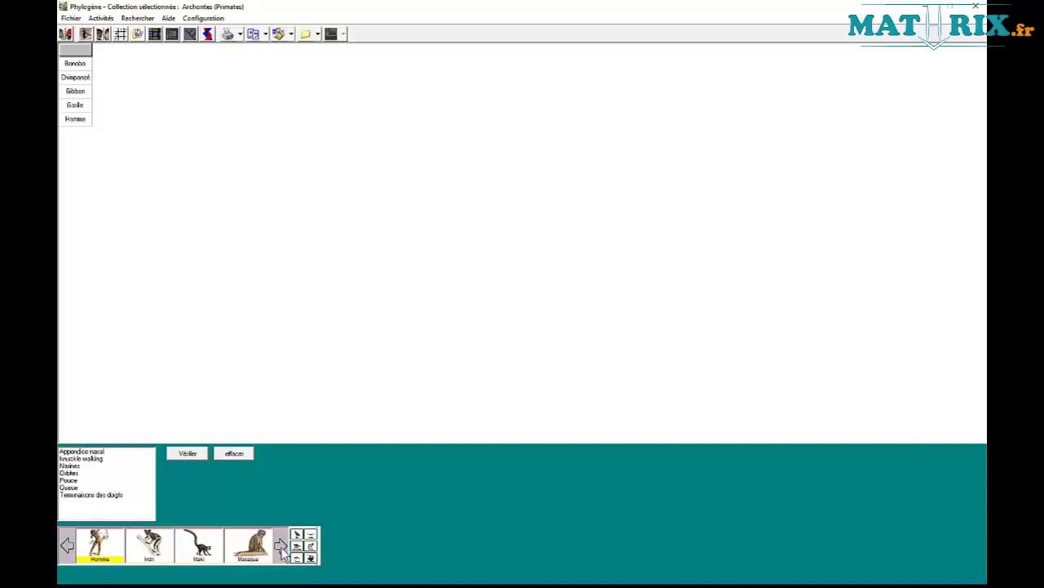
pyautogui.click(199, 551)
pyautogui.click(248, 555)
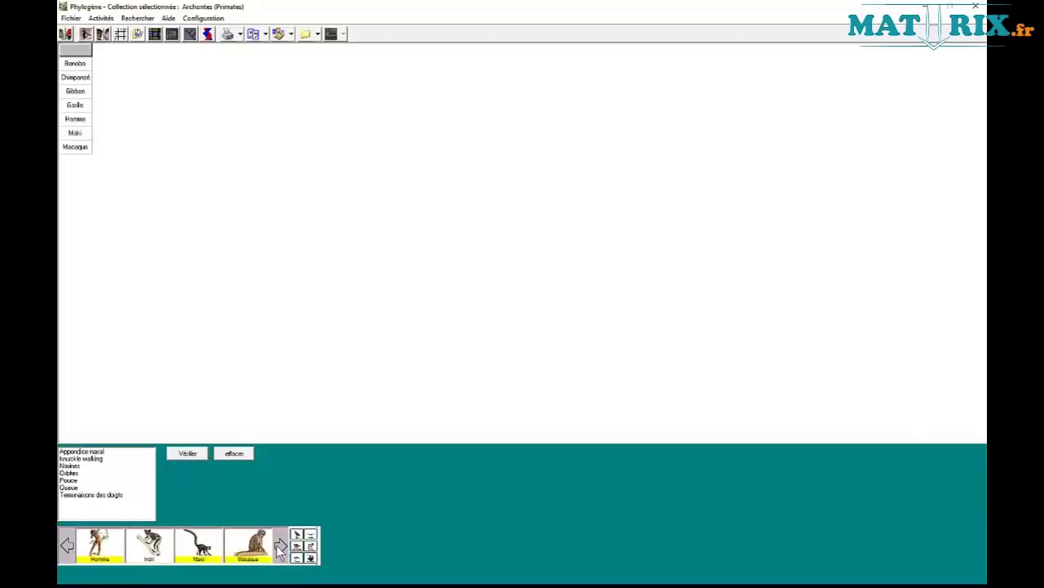
# Step: Add Orang-Outan, Saki, Tarsier and Toupaïe as species in the comparison matrix
pyautogui.click(282, 548)
pyautogui.click(248, 555)
pyautogui.click(282, 548)
pyautogui.click(250, 555)
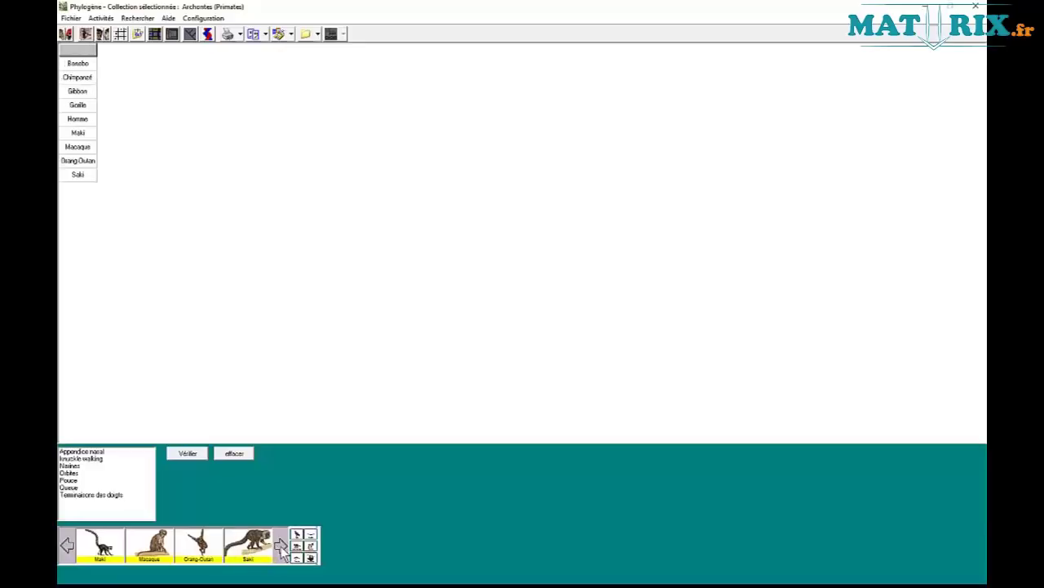
pyautogui.click(282, 548)
pyautogui.click(282, 548)
pyautogui.click(208, 555)
pyautogui.click(250, 555)
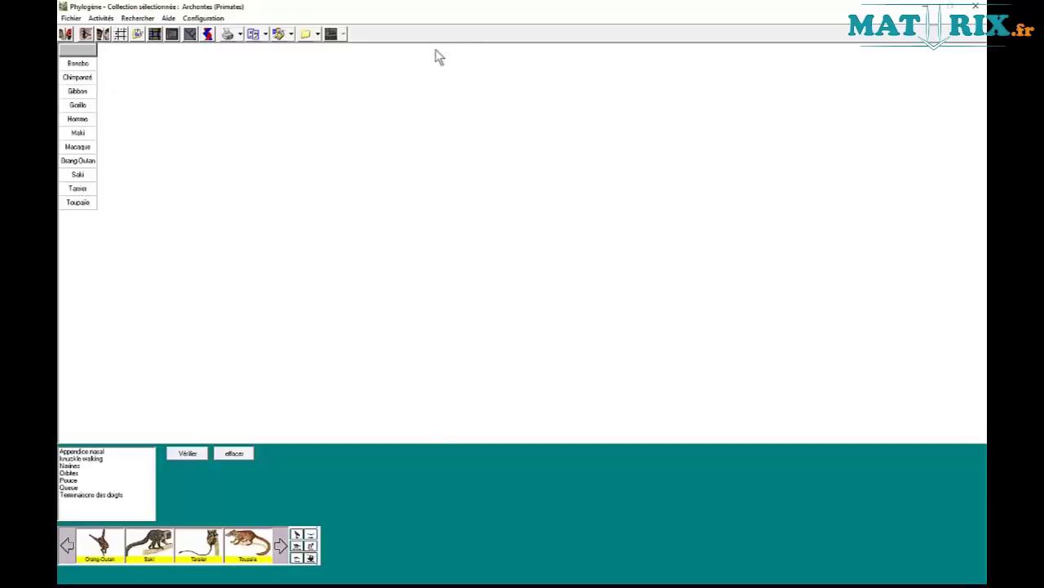
# Step: Add the characters Appendice nasal, Narines, Orbites, Pouce, Queue and Terminaisons des doigts to the matrix, leaving out Knuckle walking
pyautogui.click(80, 452)
pyautogui.click(70, 465)
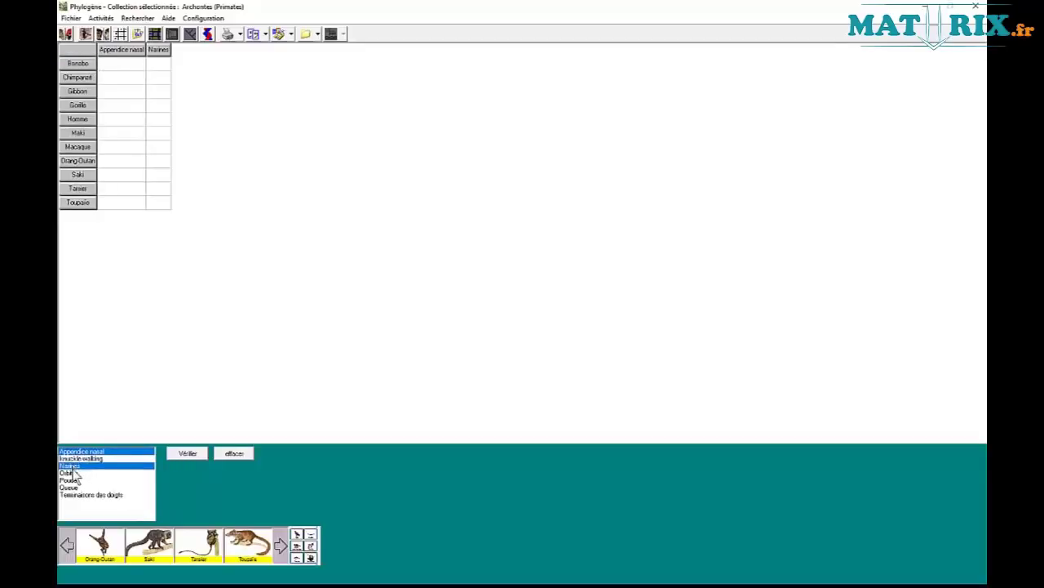
pyautogui.click(70, 473)
pyautogui.click(71, 480)
pyautogui.click(72, 487)
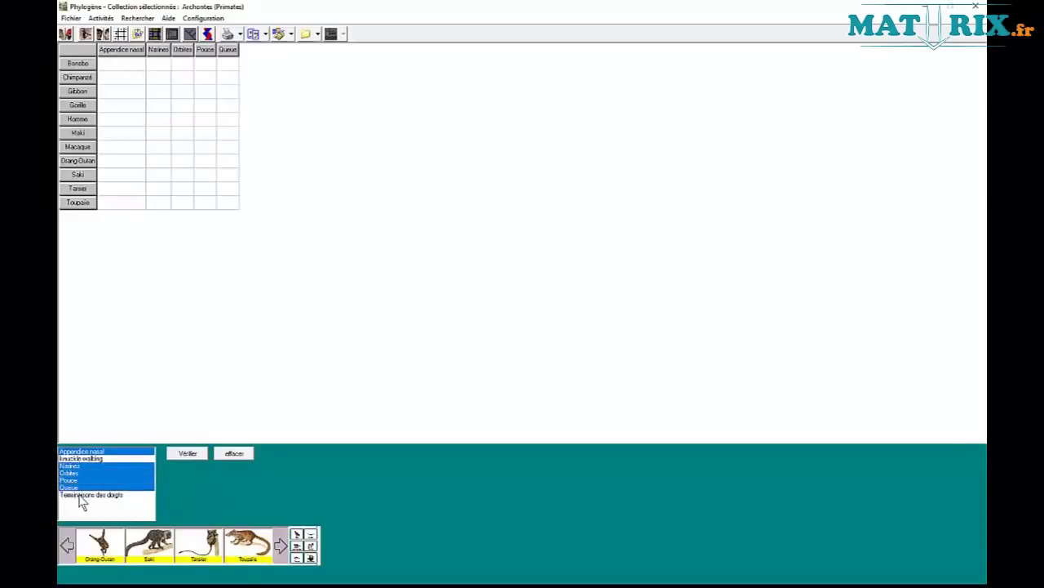
pyautogui.click(80, 495)
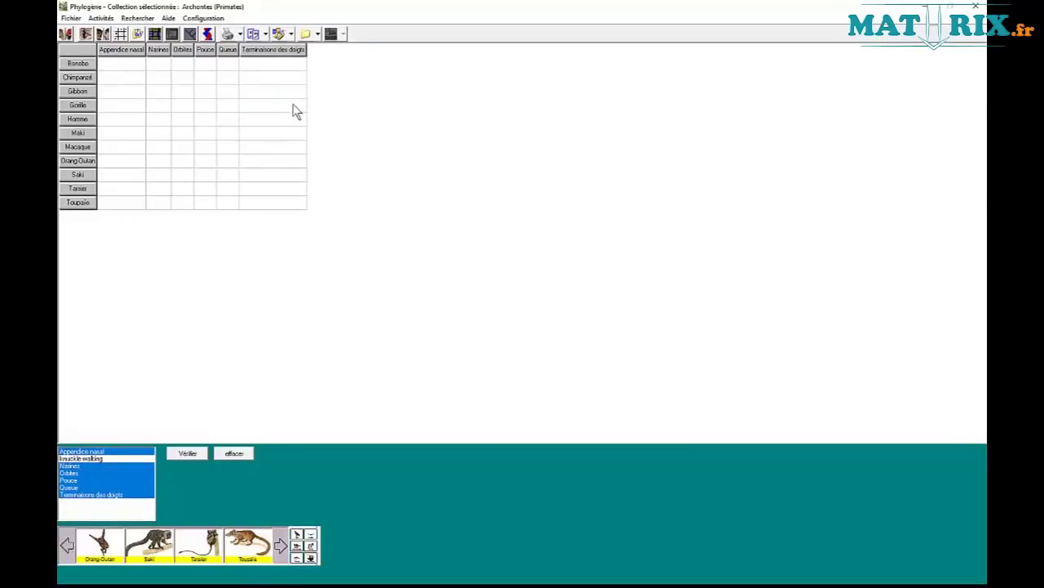
# Step: Set Appendice nasal to Truffe for Maki and Toupaïe and to Nez for every other species, and verify the partially filled matrix
pyautogui.click(127, 71)
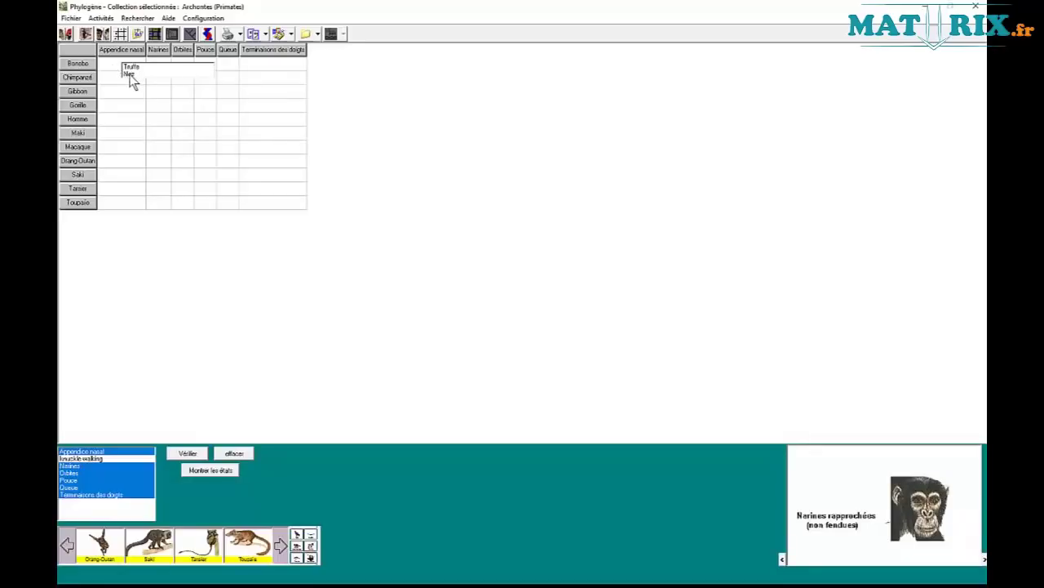
pyautogui.click(129, 74)
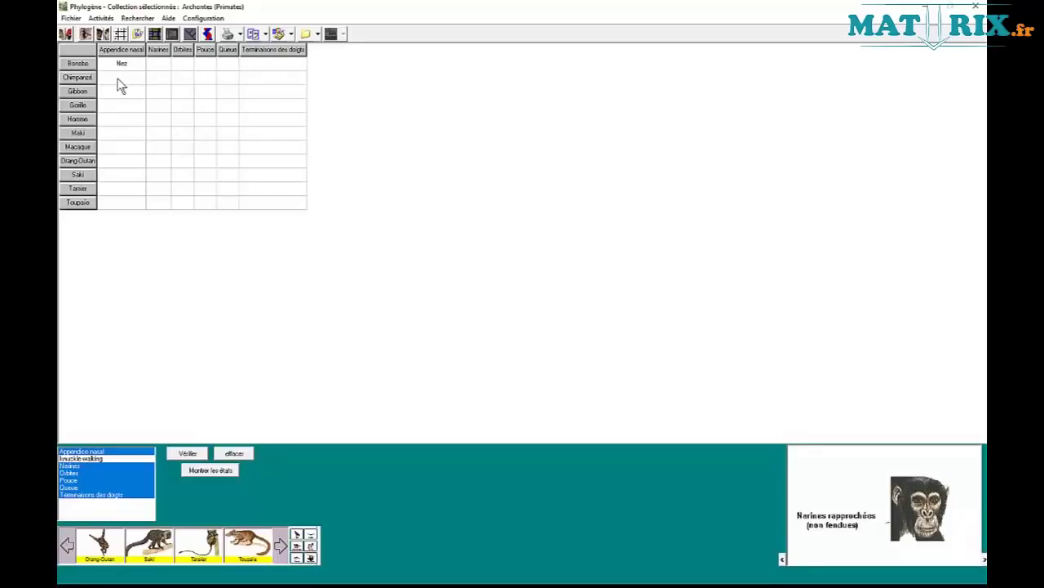
pyautogui.click(118, 82)
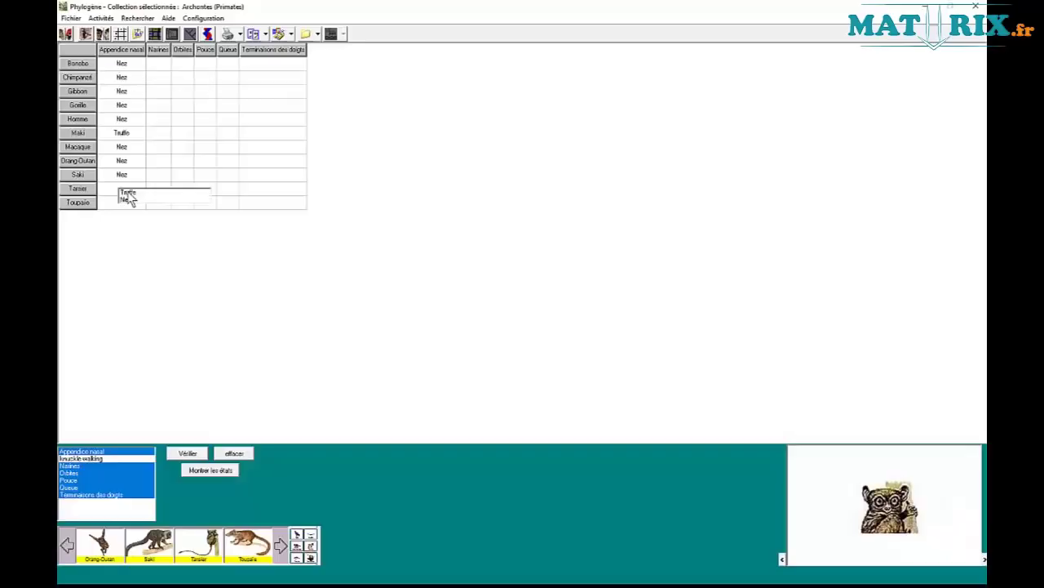
pyautogui.click(128, 194)
pyautogui.click(118, 204)
pyautogui.click(129, 209)
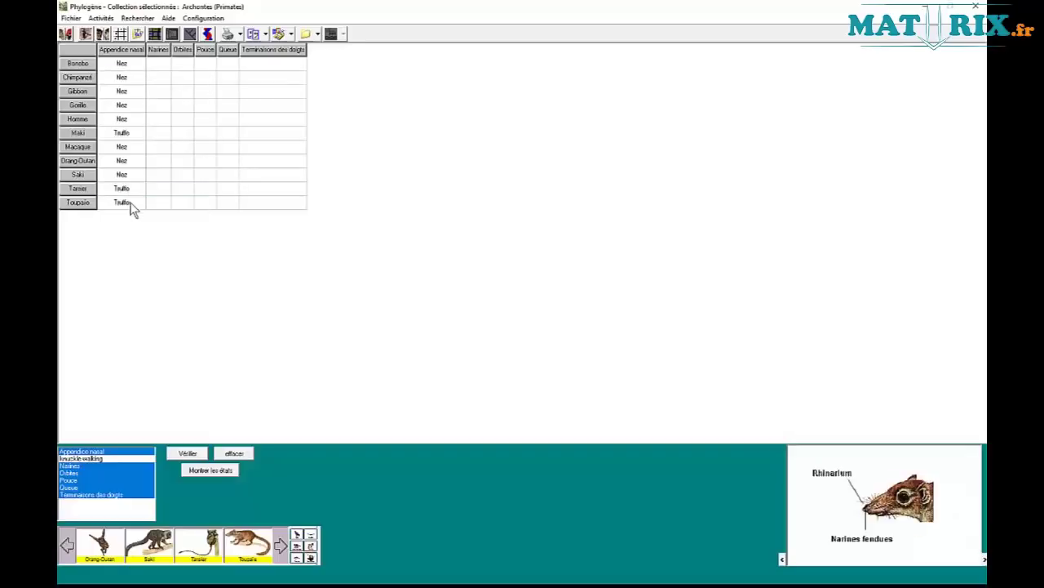
pyautogui.click(194, 454)
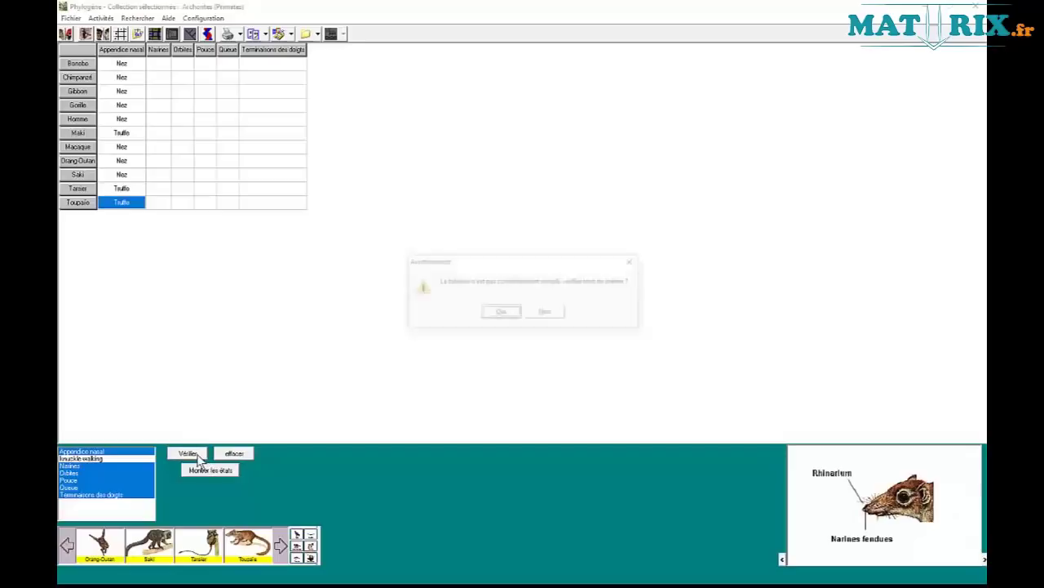
pyautogui.click(501, 314)
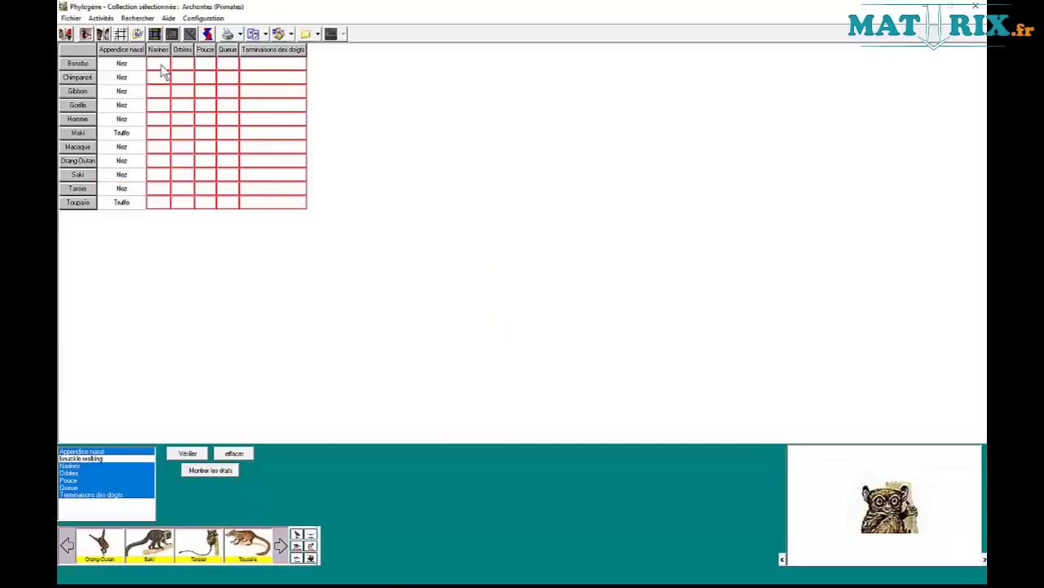
# Step: Set Narines to Ecartées for Maki, Saki, Tarsier and Toupaïe and to Rapprochées for all other species, and verify the matrix
pyautogui.click(164, 72)
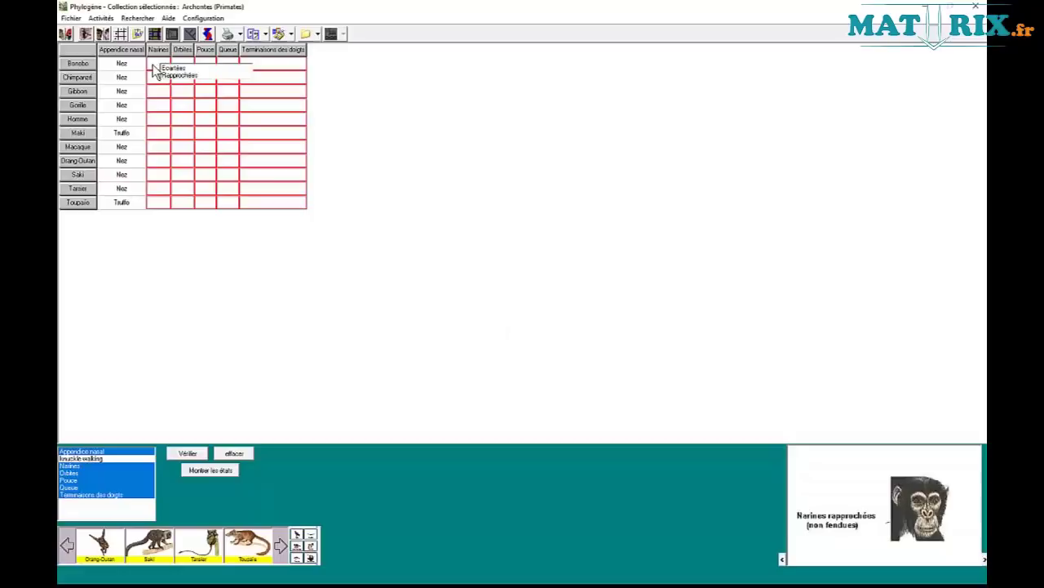
pyautogui.click(173, 75)
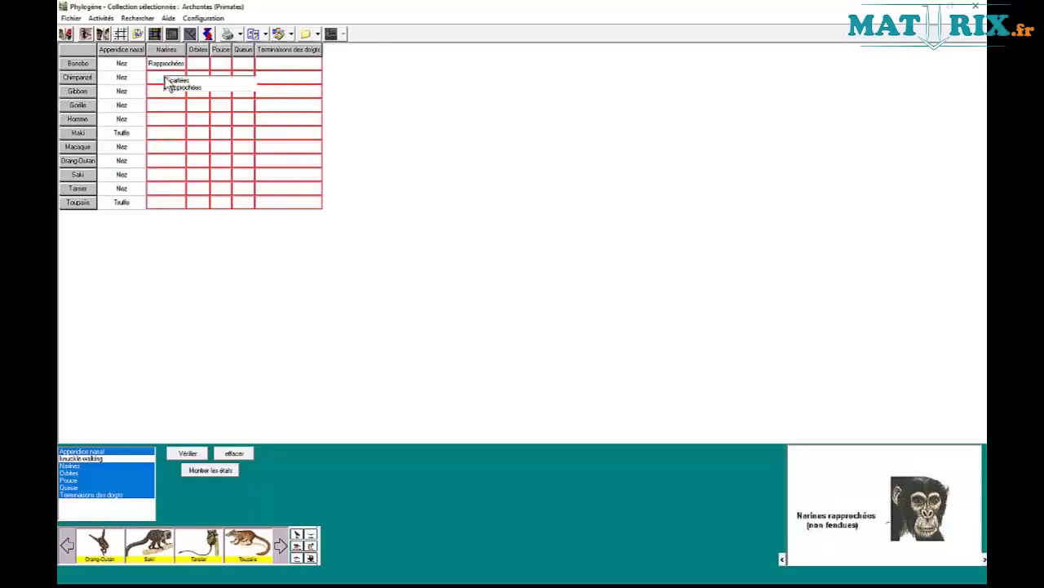
pyautogui.click(173, 89)
pyautogui.click(173, 102)
pyautogui.click(167, 114)
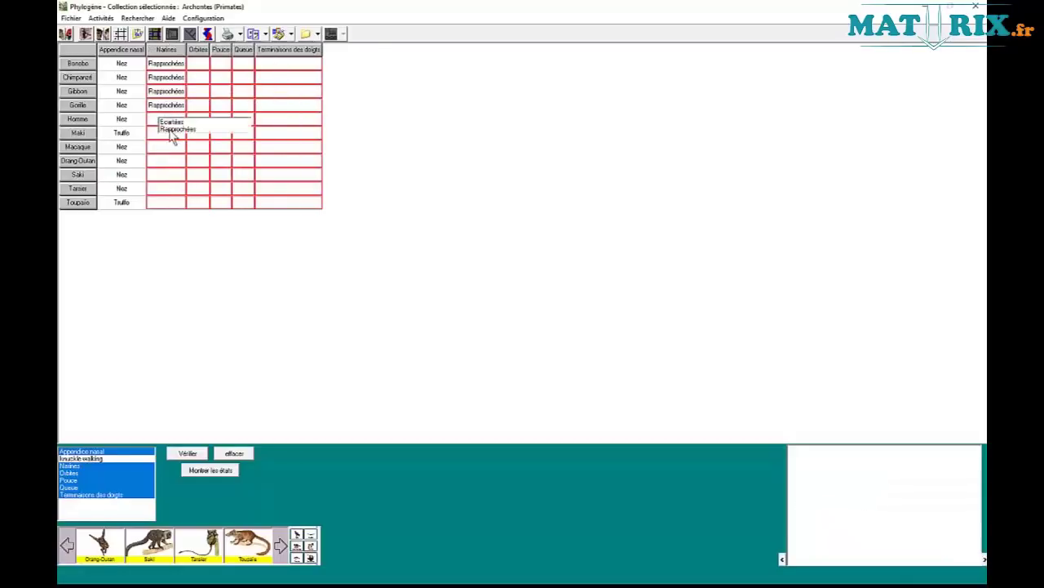
pyautogui.click(164, 128)
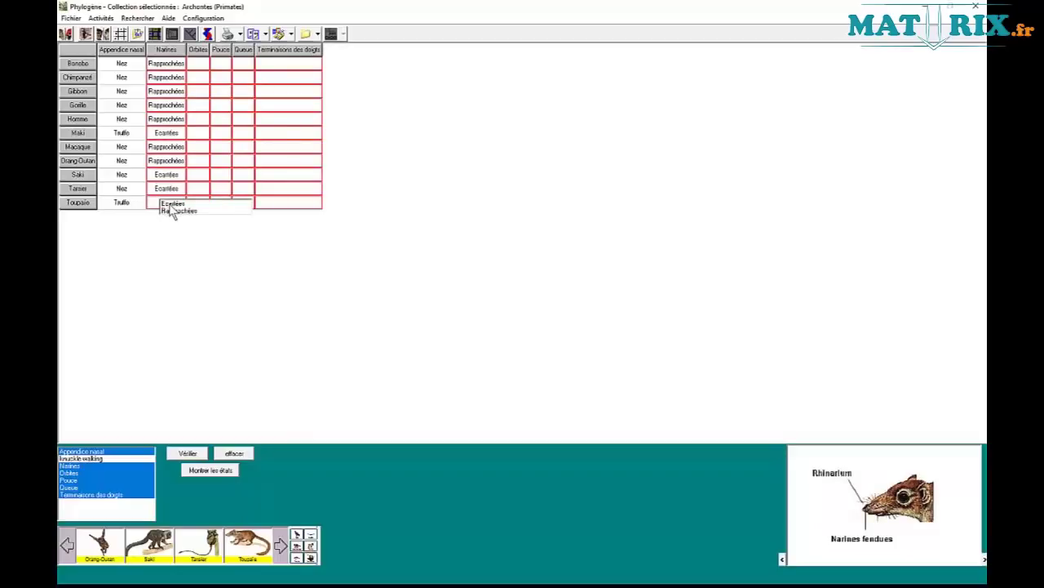
pyautogui.click(171, 209)
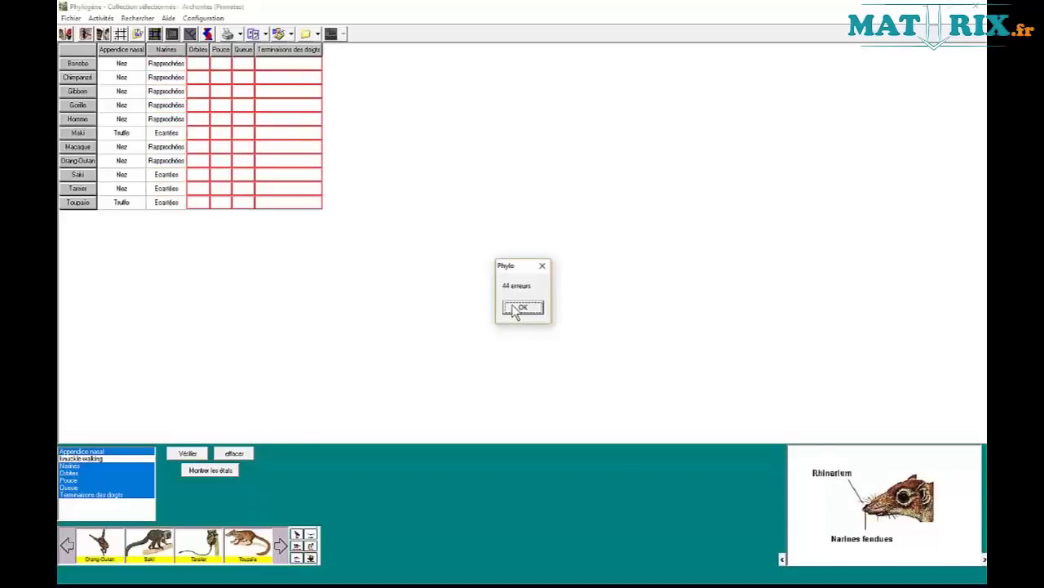
pyautogui.click(520, 307)
# Step: Set Orbites to Ouvertes for Maki, Tarsier and Toupaïe and to Fermées for all other species
pyautogui.click(198, 66)
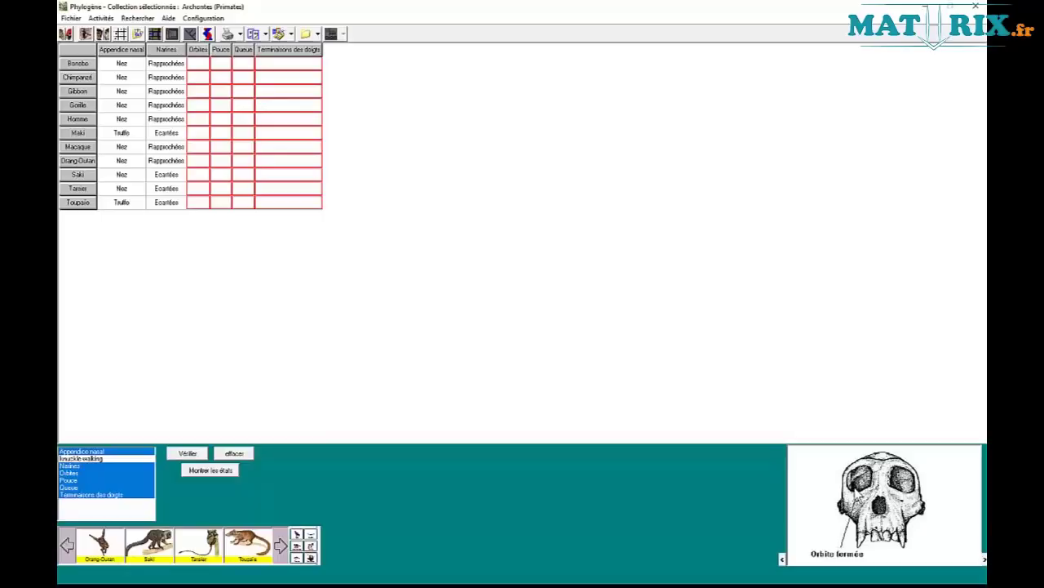
pyautogui.click(199, 63)
pyautogui.click(204, 75)
pyautogui.click(201, 79)
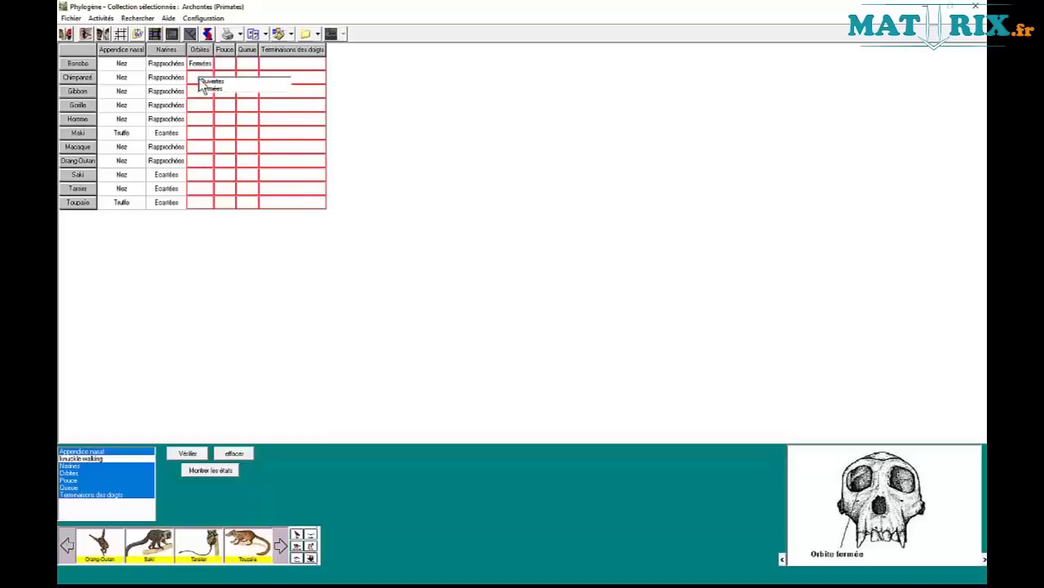
pyautogui.click(208, 88)
pyautogui.click(201, 93)
pyautogui.click(207, 102)
pyautogui.click(201, 106)
pyautogui.click(205, 115)
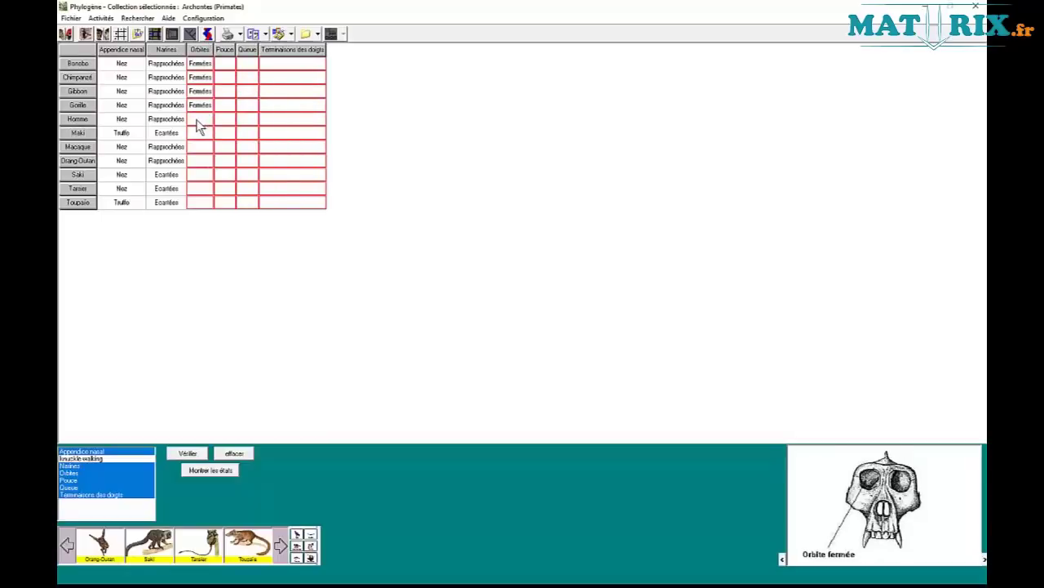
pyautogui.click(199, 124)
pyautogui.click(204, 129)
pyautogui.click(202, 135)
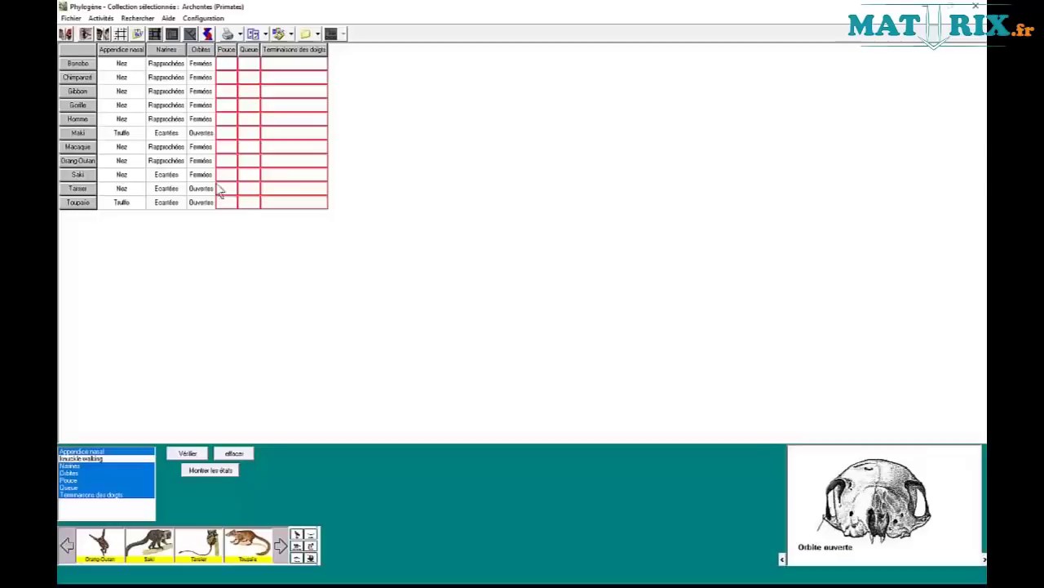
# Step: Set Pouce to Opposable for every species from Bonobo to Tarsier and to Non opposable for Toupaïe
pyautogui.click(224, 65)
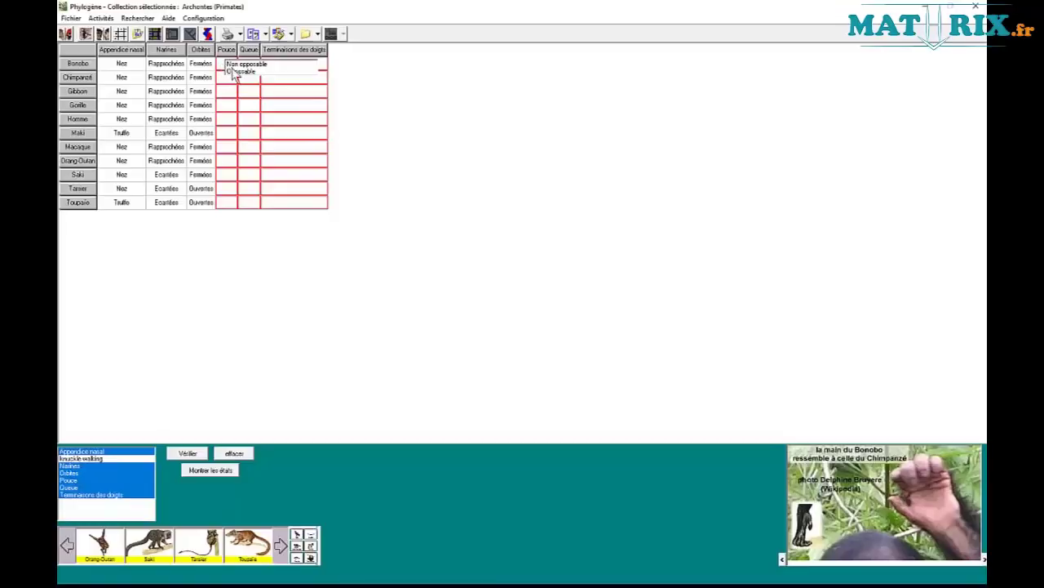
pyautogui.click(234, 71)
pyautogui.click(235, 79)
pyautogui.click(236, 89)
pyautogui.click(235, 94)
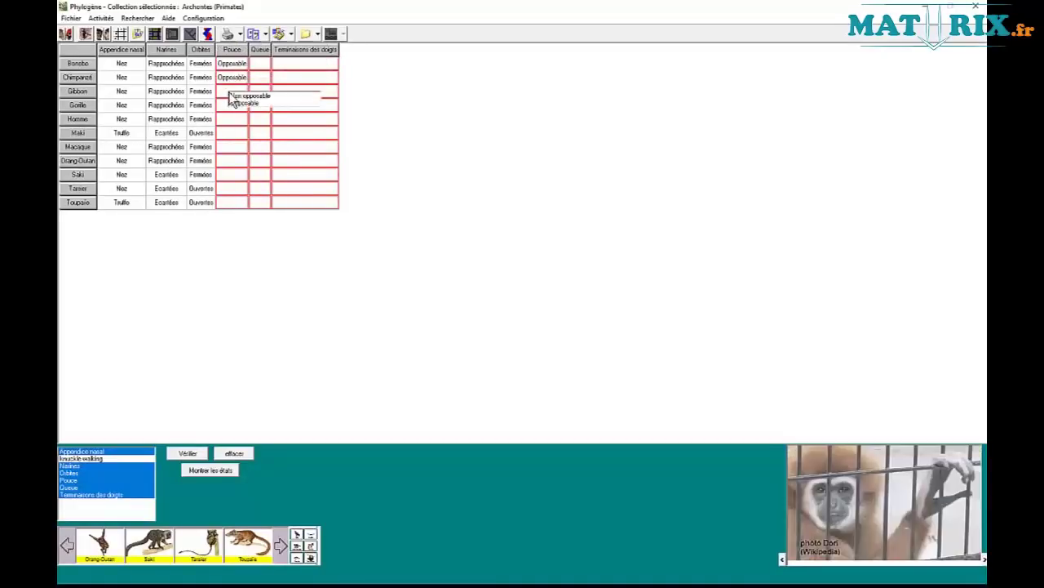
pyautogui.click(237, 102)
pyautogui.click(237, 107)
pyautogui.click(237, 119)
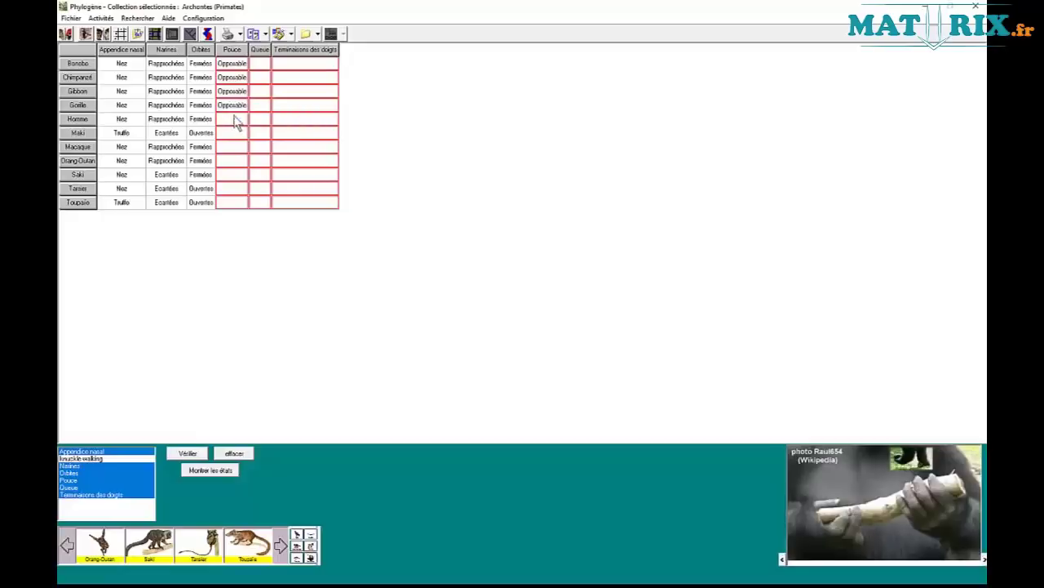
pyautogui.click(236, 121)
pyautogui.click(237, 131)
pyautogui.click(236, 135)
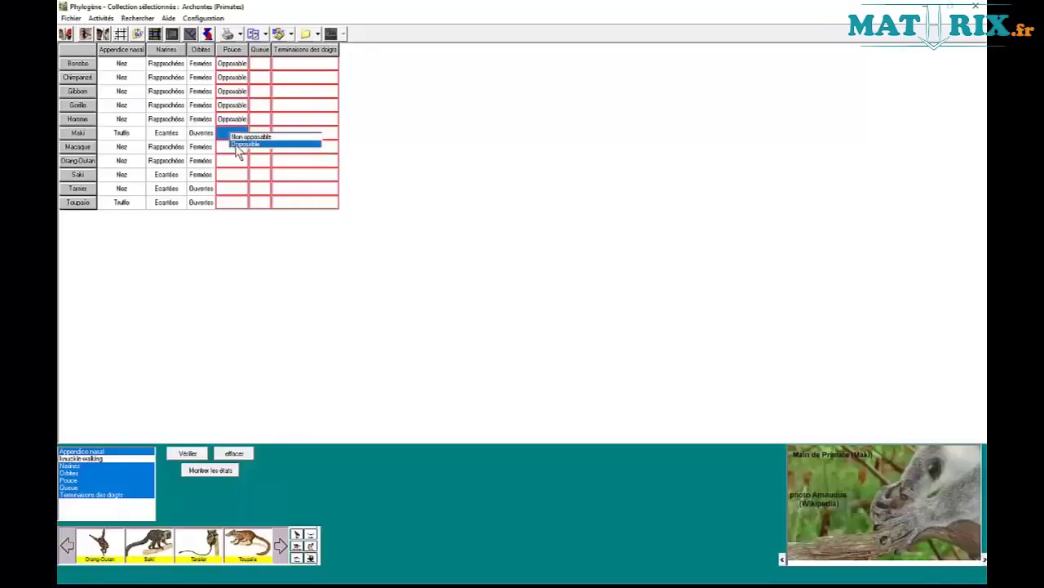
pyautogui.click(236, 144)
pyautogui.click(235, 149)
pyautogui.click(236, 157)
pyautogui.click(236, 163)
pyautogui.click(236, 171)
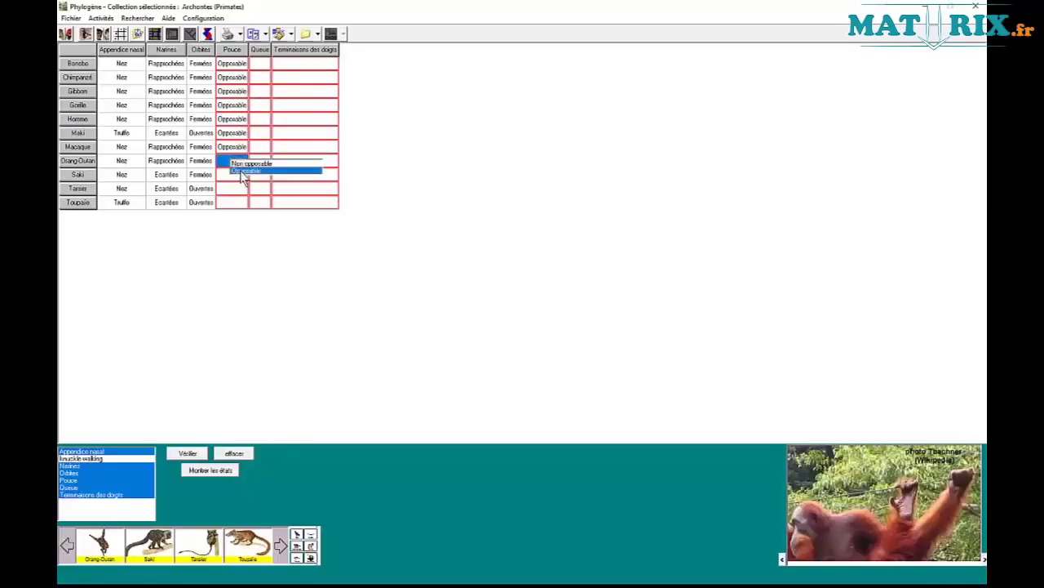
pyautogui.click(236, 174)
pyautogui.click(235, 184)
pyautogui.click(232, 191)
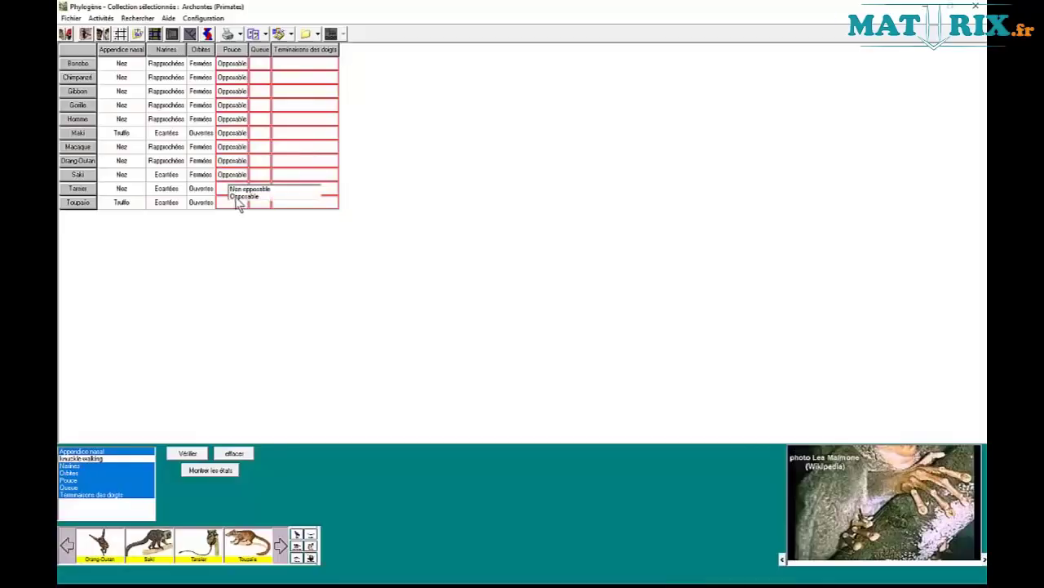
pyautogui.click(234, 201)
pyautogui.click(233, 205)
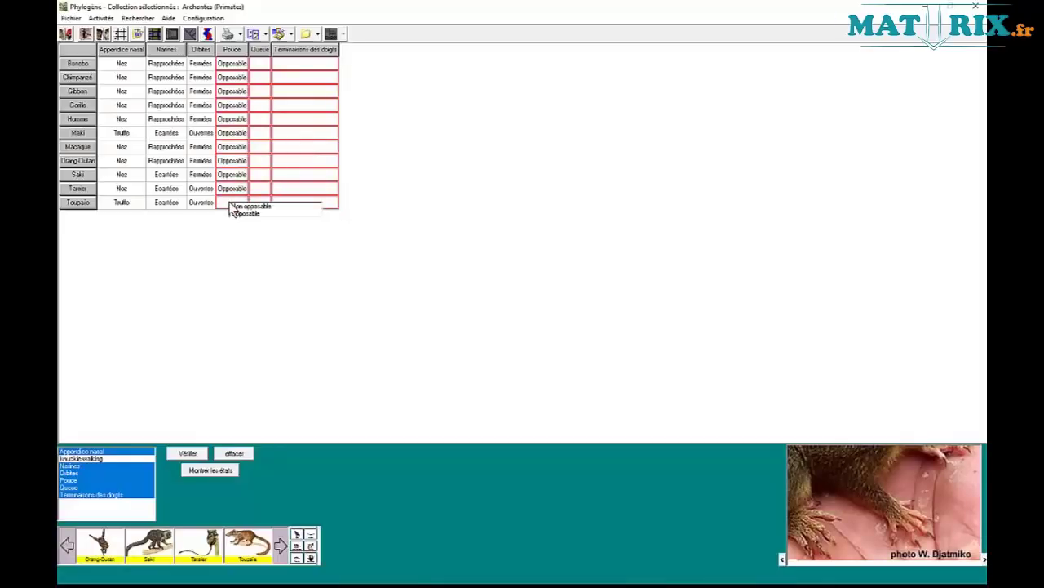
pyautogui.click(241, 207)
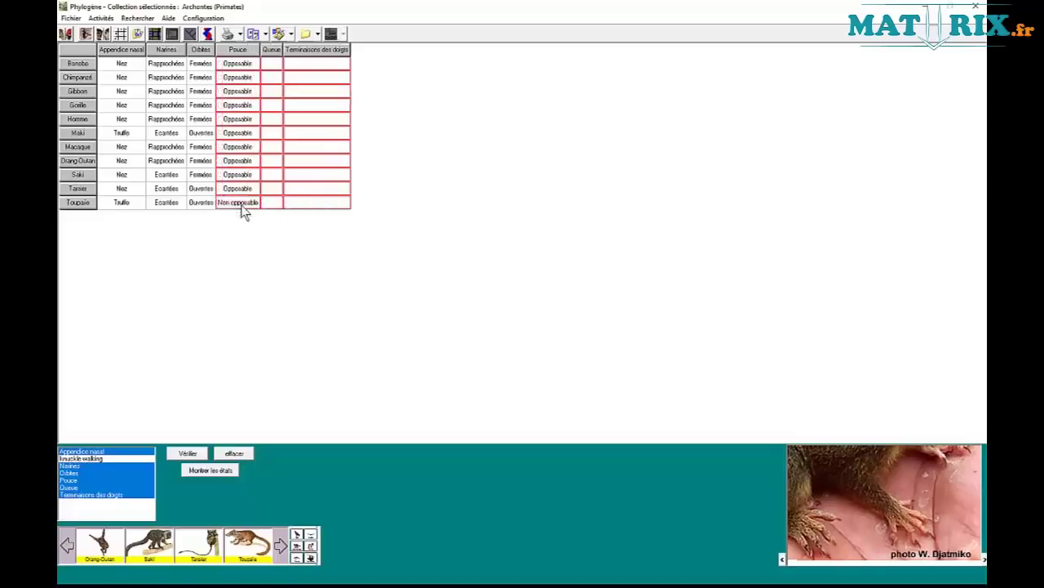
# Step: Set Queue to Présente for Maki, Macaque, Saki, Tarsier and Toupaïe and to Absente for all other species, and verify the matrix
pyautogui.click(273, 64)
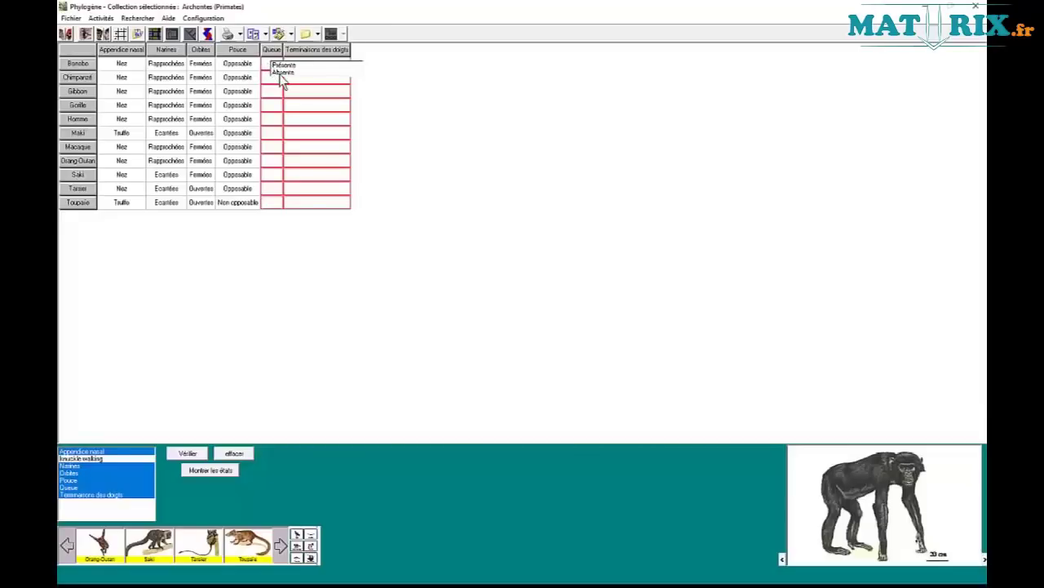
pyautogui.click(283, 72)
pyautogui.click(274, 77)
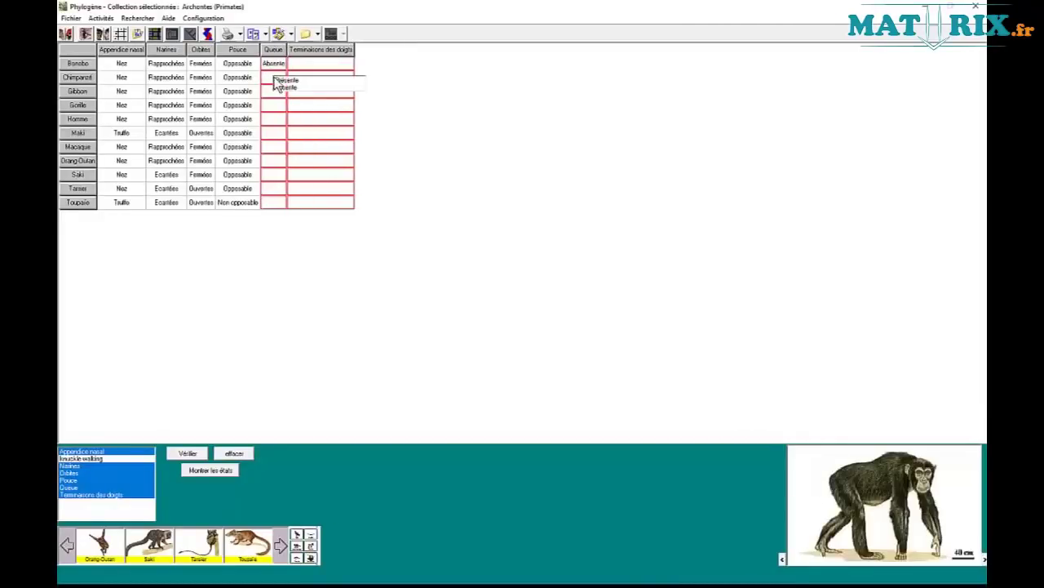
pyautogui.click(281, 88)
pyautogui.click(274, 90)
pyautogui.click(287, 103)
pyautogui.click(274, 104)
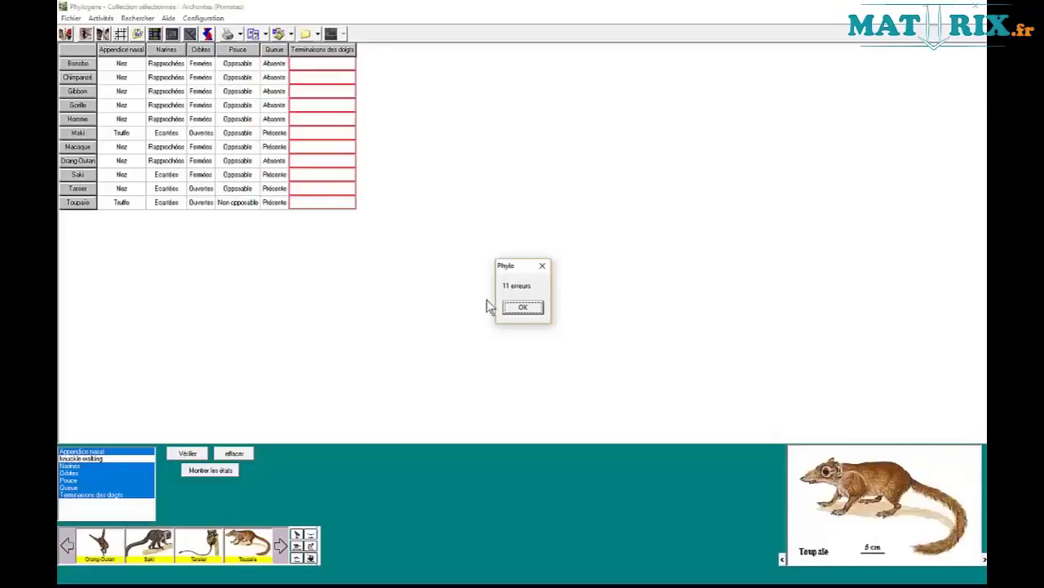
pyautogui.click(524, 307)
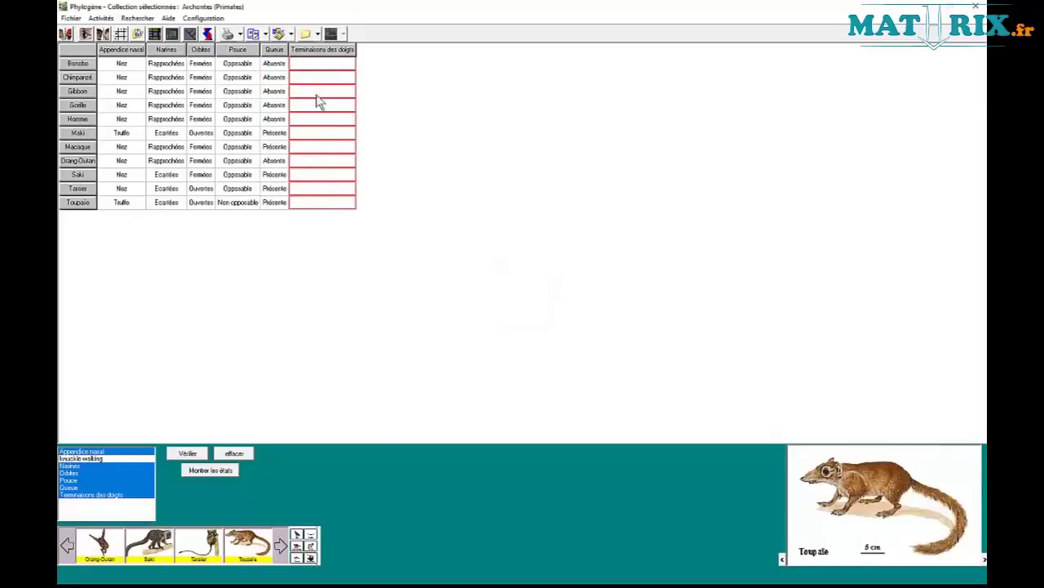
# Step: Set Terminaisons des doigts to Ongles for every species from Bonobo to Tarsier and to Griffes for Toupaïe, and verify the matrix
pyautogui.click(323, 64)
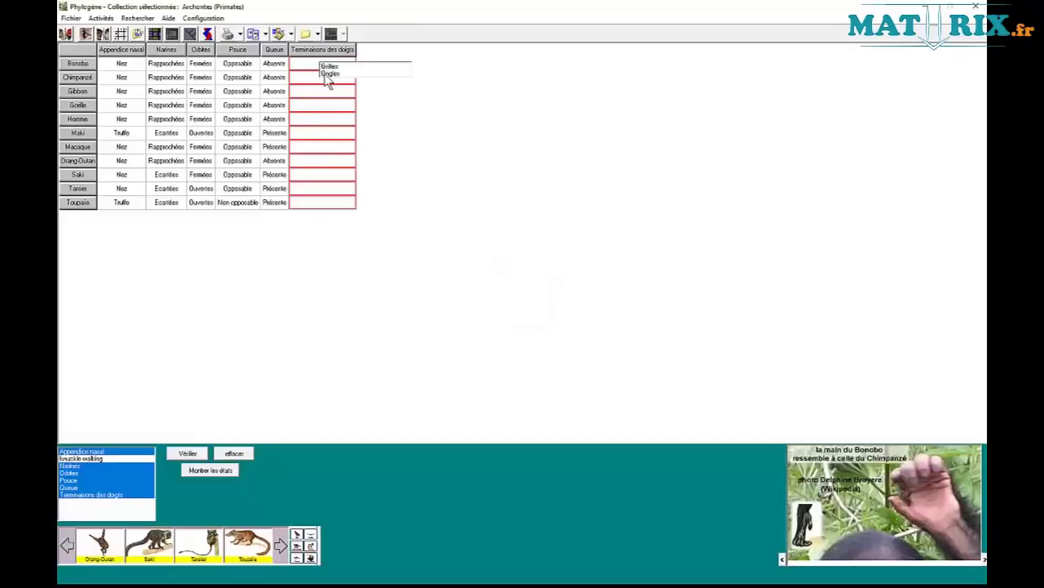
pyautogui.click(328, 75)
pyautogui.click(331, 86)
pyautogui.click(331, 100)
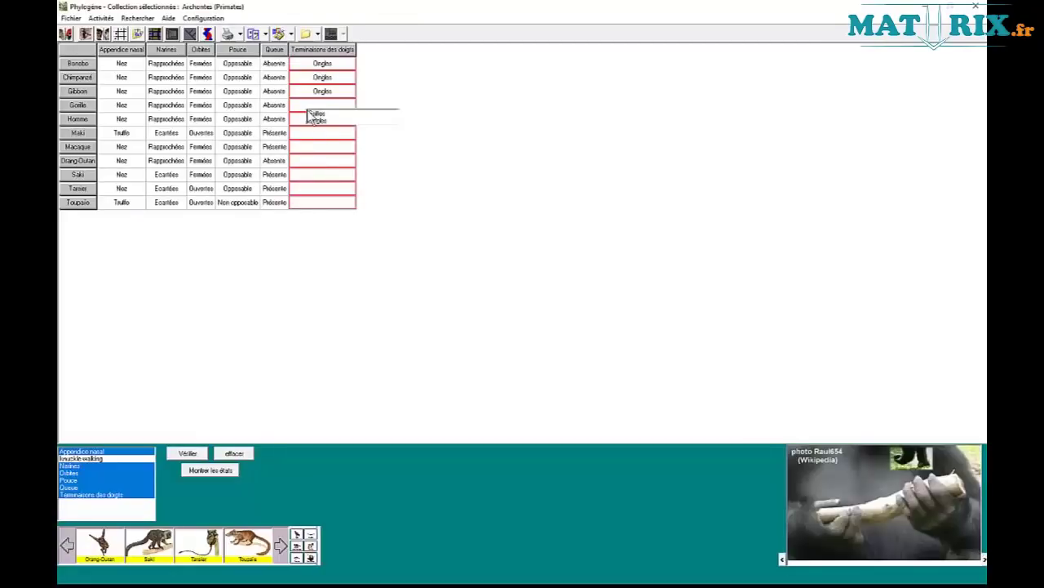
pyautogui.click(330, 114)
pyautogui.click(330, 128)
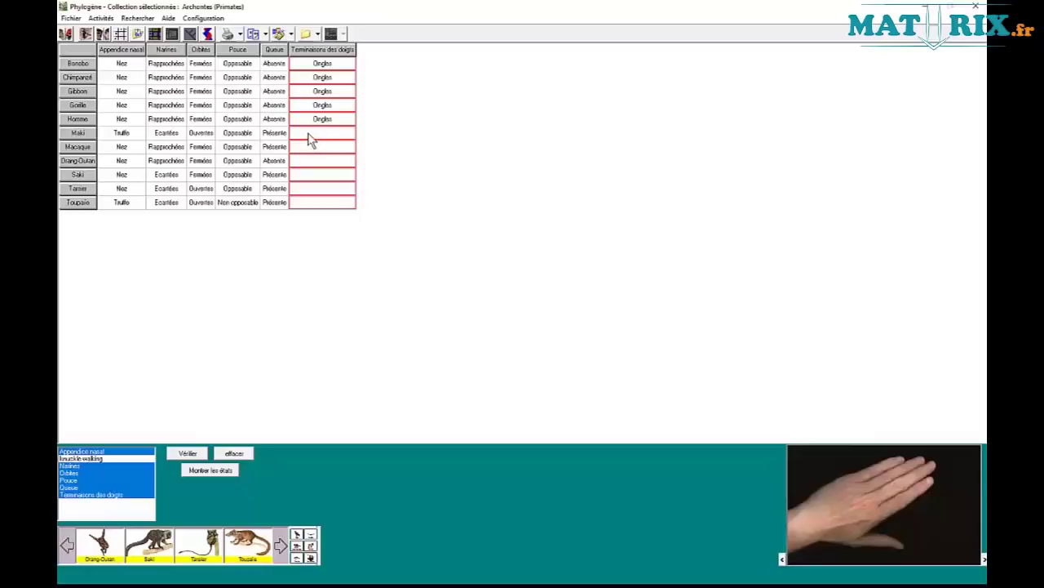
pyautogui.click(311, 135)
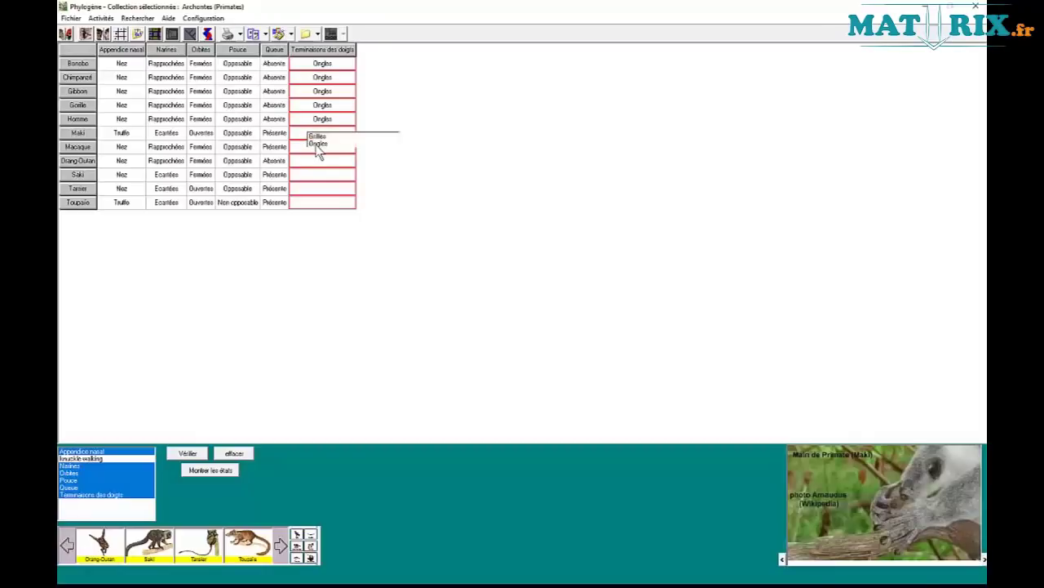
pyautogui.click(317, 145)
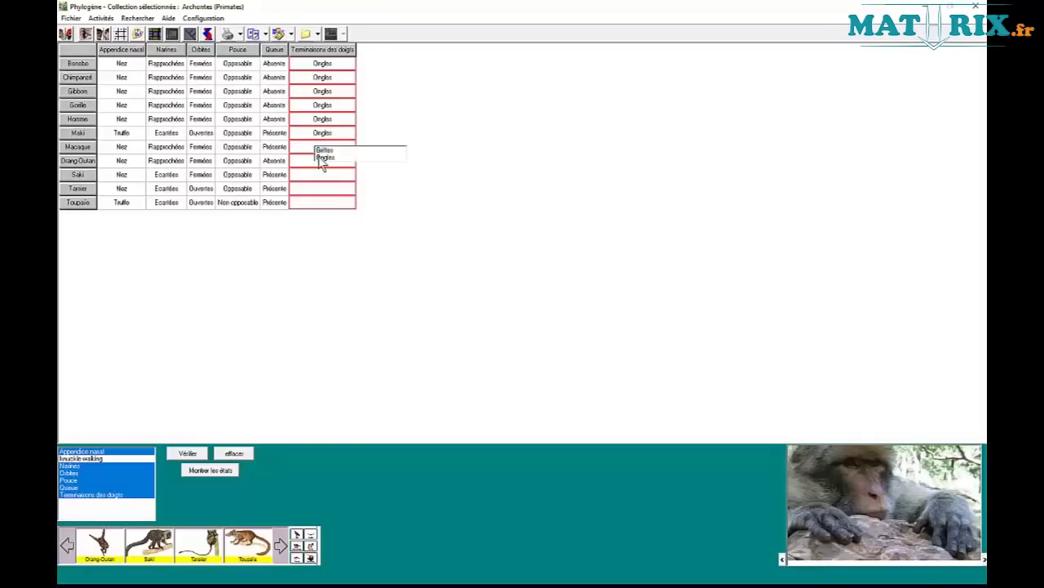
pyautogui.click(321, 157)
pyautogui.click(319, 162)
pyautogui.click(323, 171)
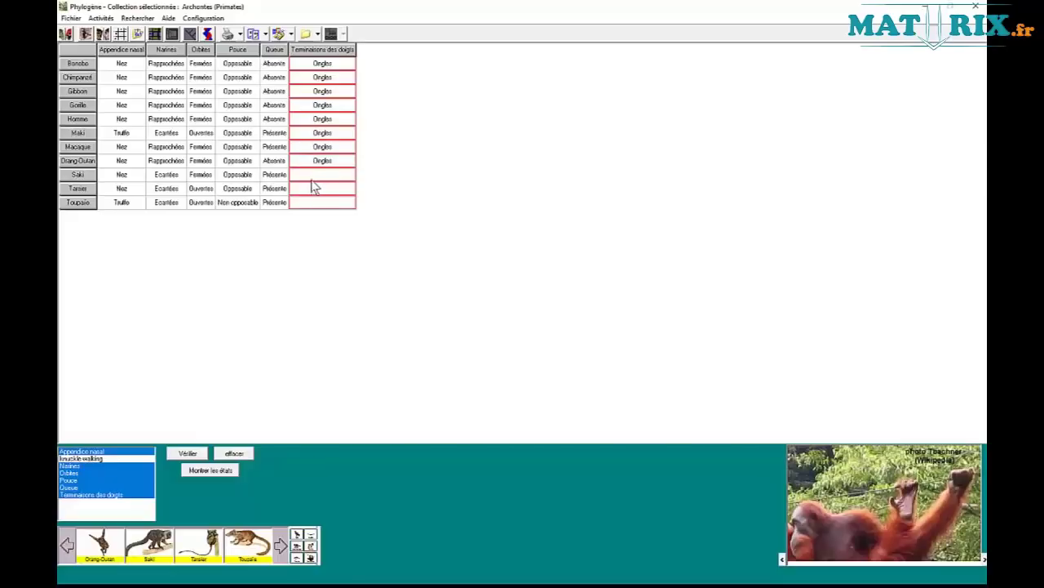
pyautogui.click(318, 187)
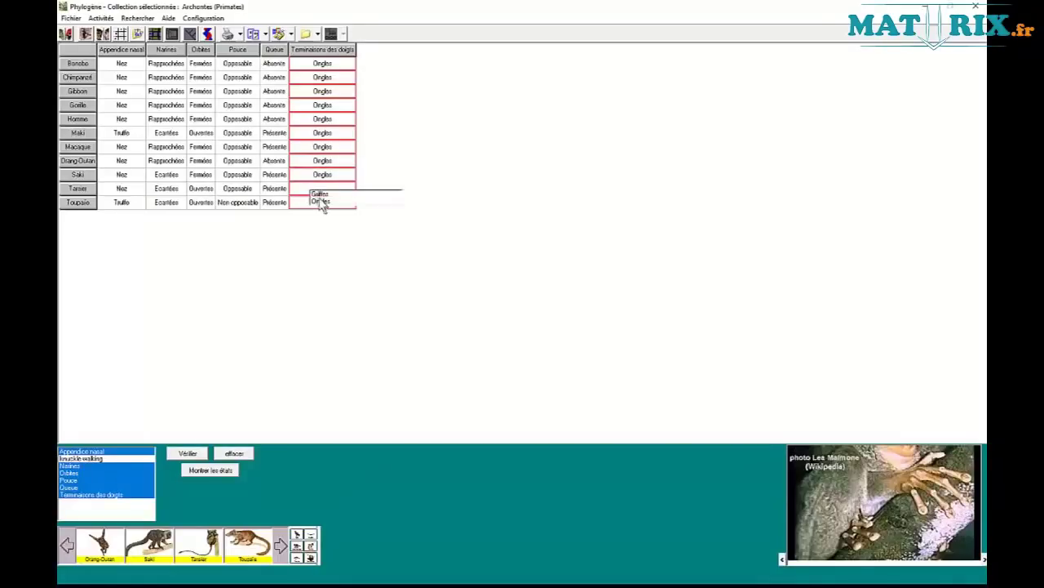
pyautogui.click(321, 203)
pyautogui.click(311, 203)
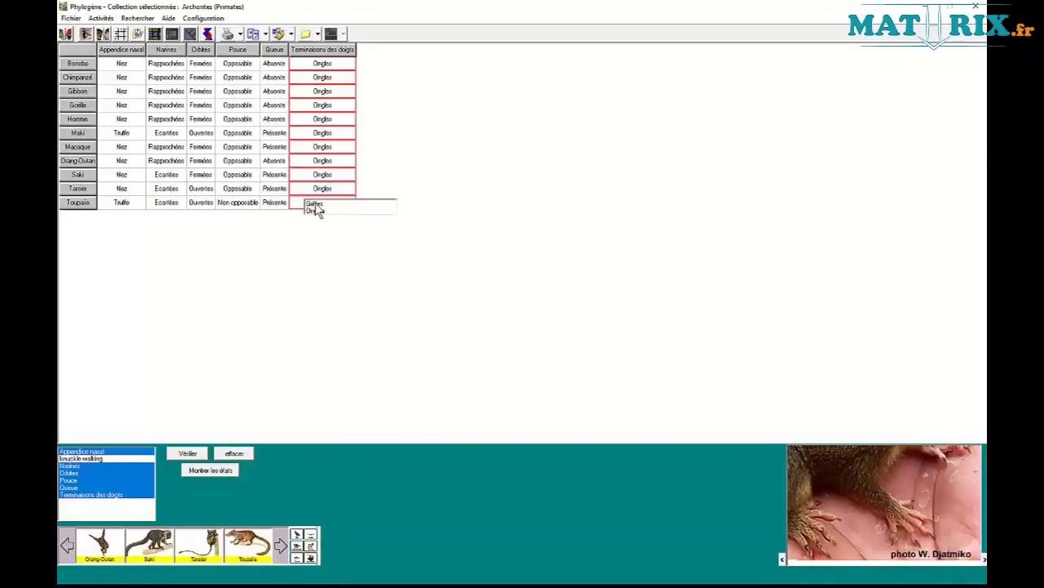
pyautogui.click(315, 204)
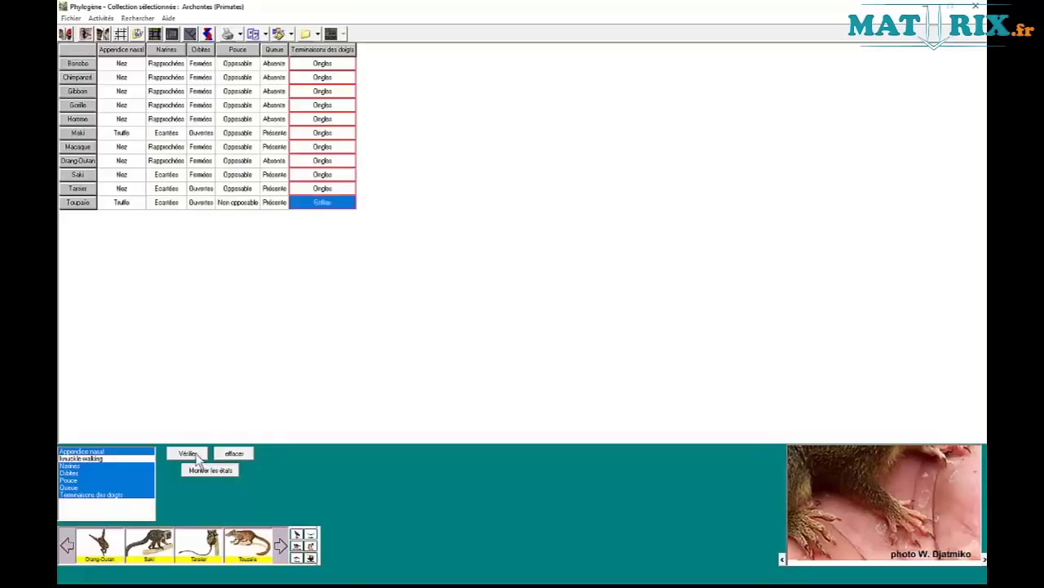
pyautogui.click(524, 310)
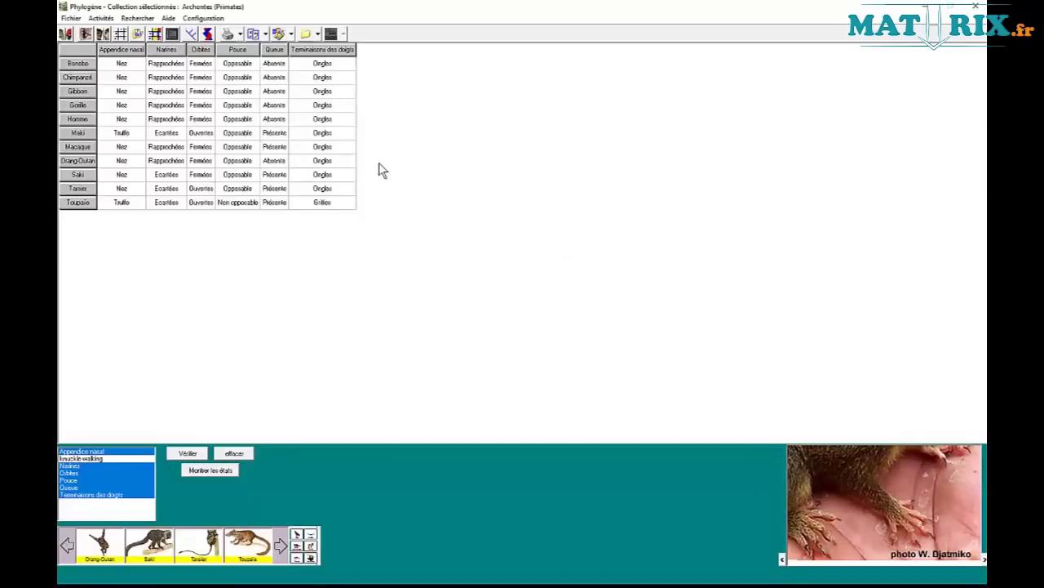
# Step: Open the state-coding activity, choose Toupaïe as the outgroup taxon and color the primitive states according to it
pyautogui.click(154, 38)
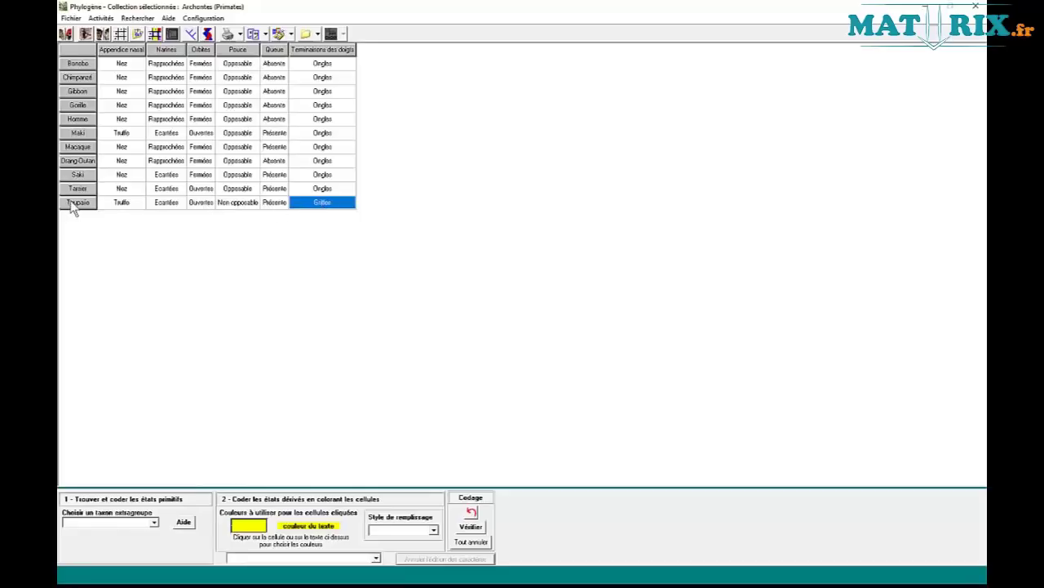
pyautogui.click(102, 522)
pyautogui.click(100, 511)
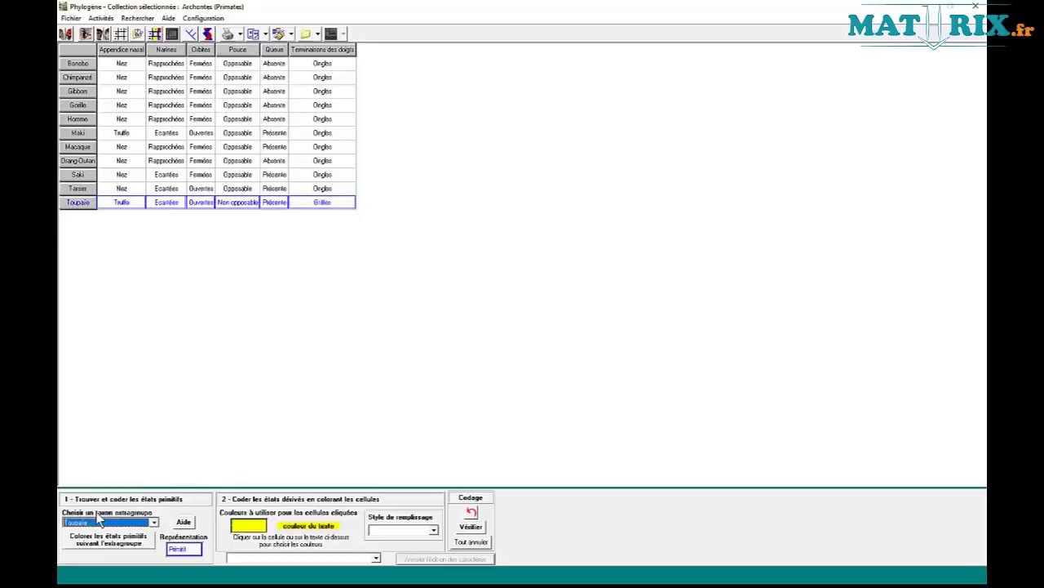
pyautogui.click(130, 546)
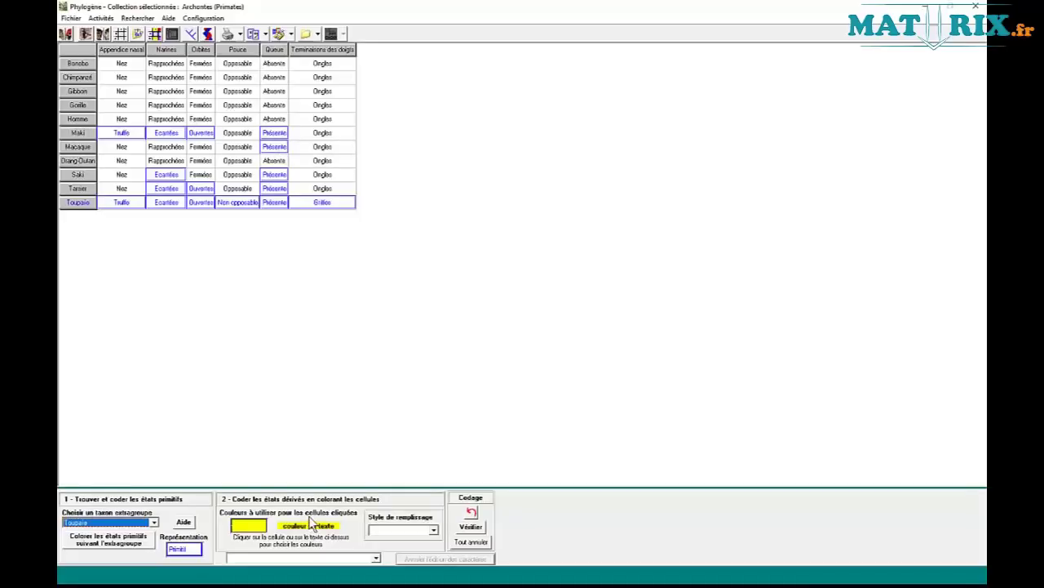
# Step: Color every Nez cell in the Appendice nasal column yellow, using the plein fill style
pyautogui.click(257, 529)
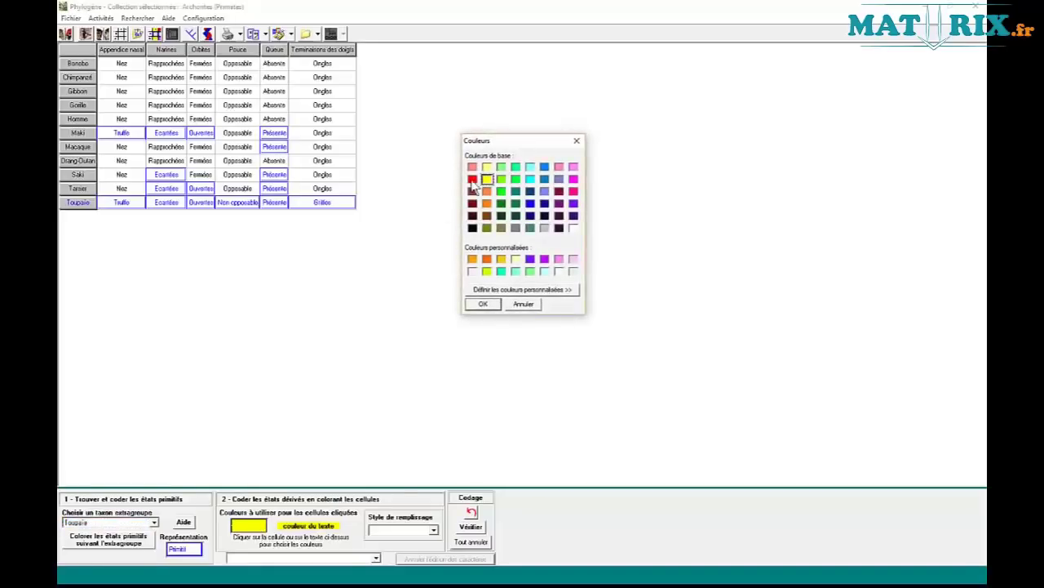
pyautogui.click(483, 304)
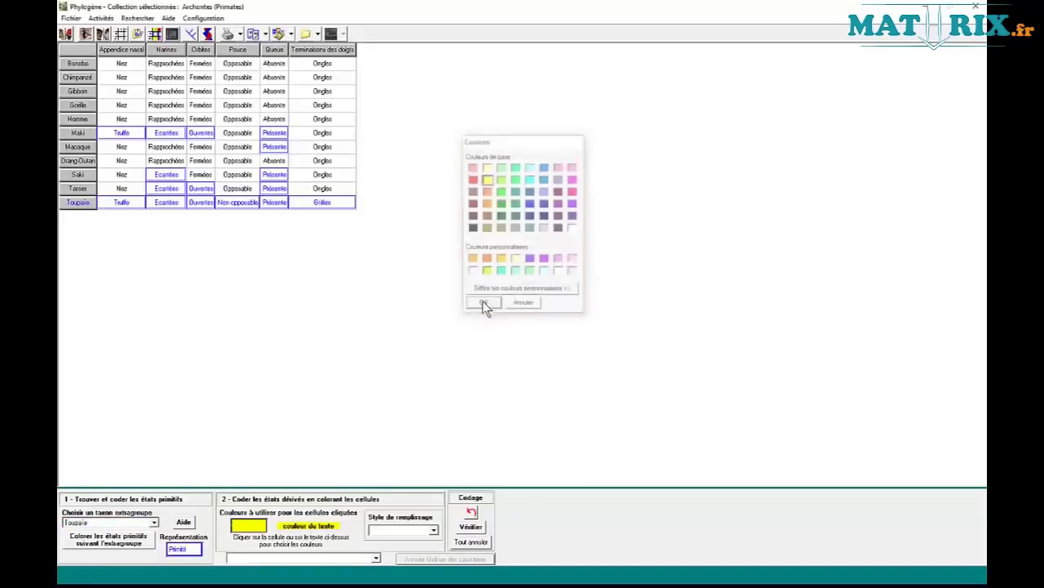
pyautogui.click(433, 530)
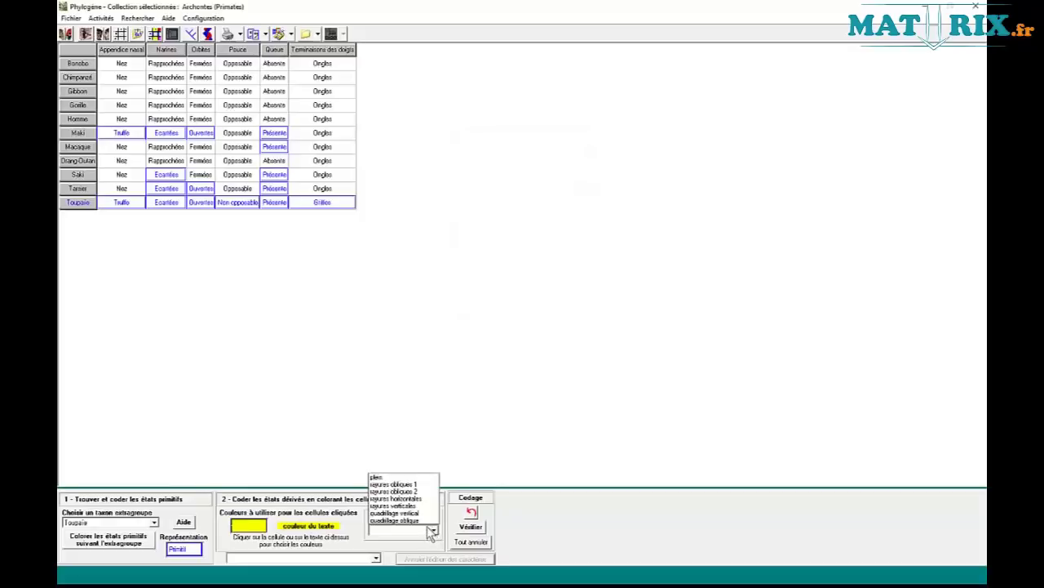
pyautogui.click(389, 478)
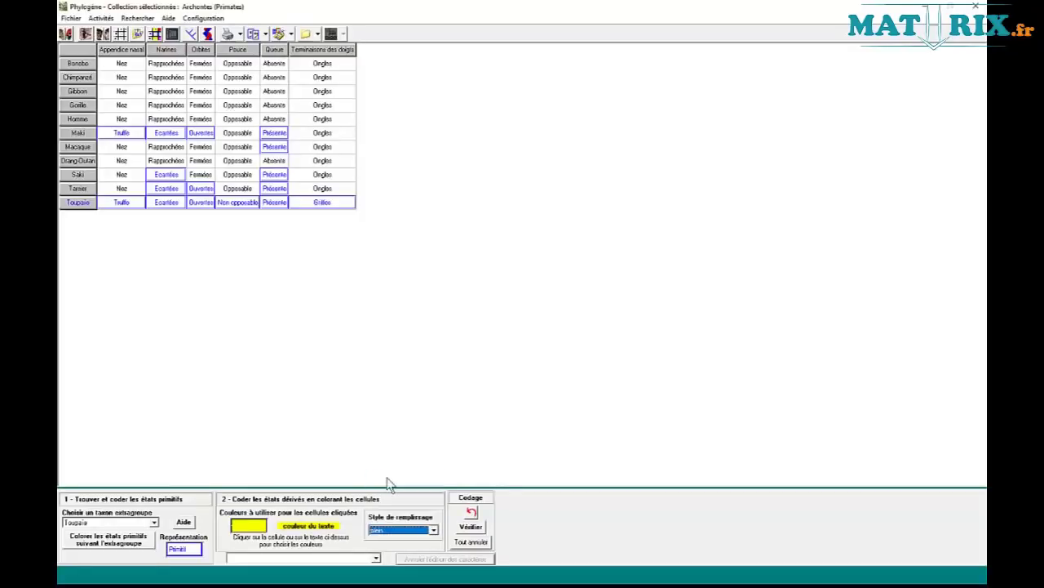
pyautogui.click(122, 64)
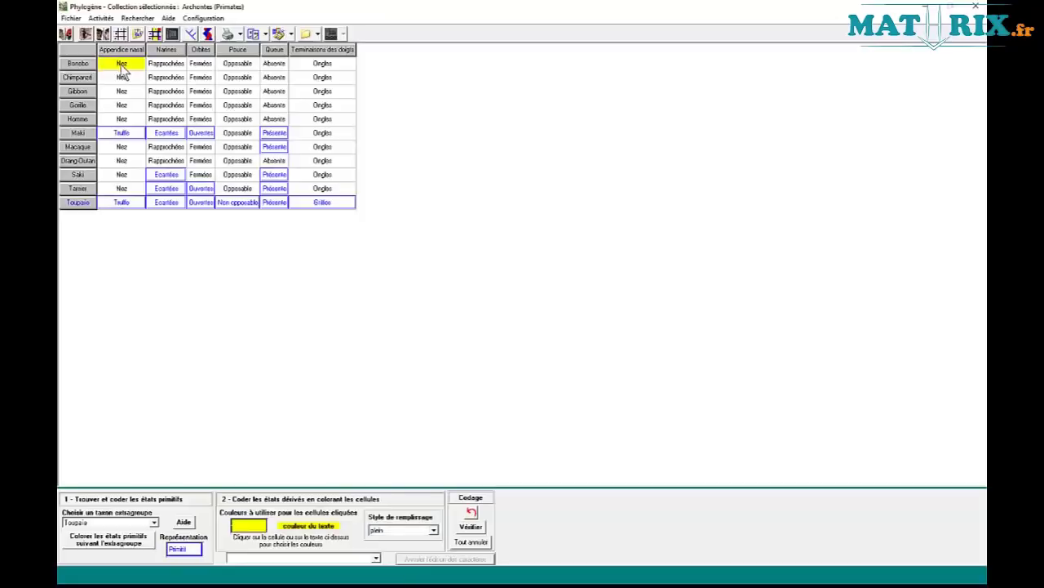
pyautogui.click(123, 77)
pyautogui.click(124, 91)
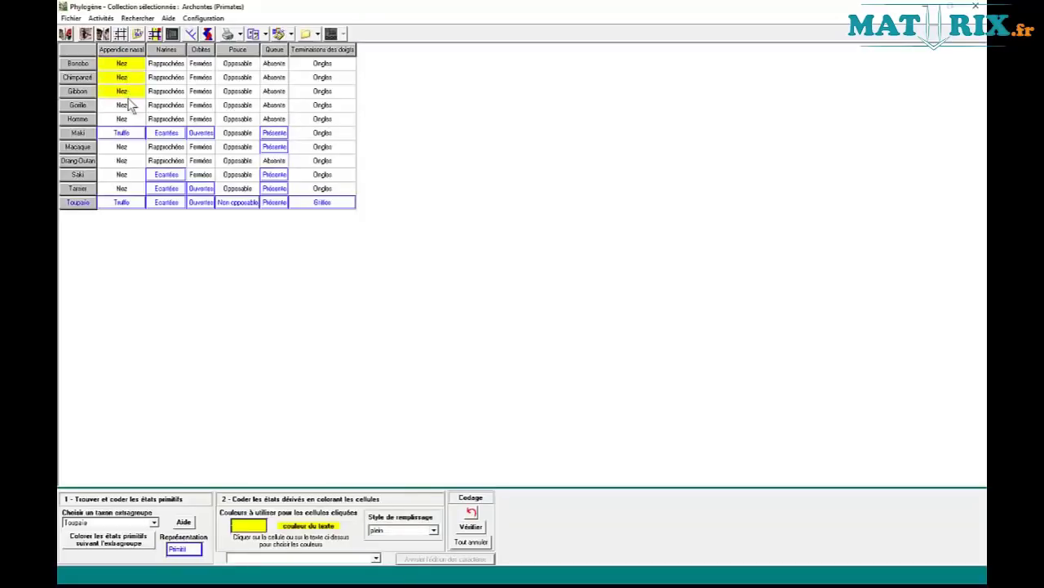
pyautogui.click(126, 104)
pyautogui.click(127, 147)
pyautogui.click(128, 161)
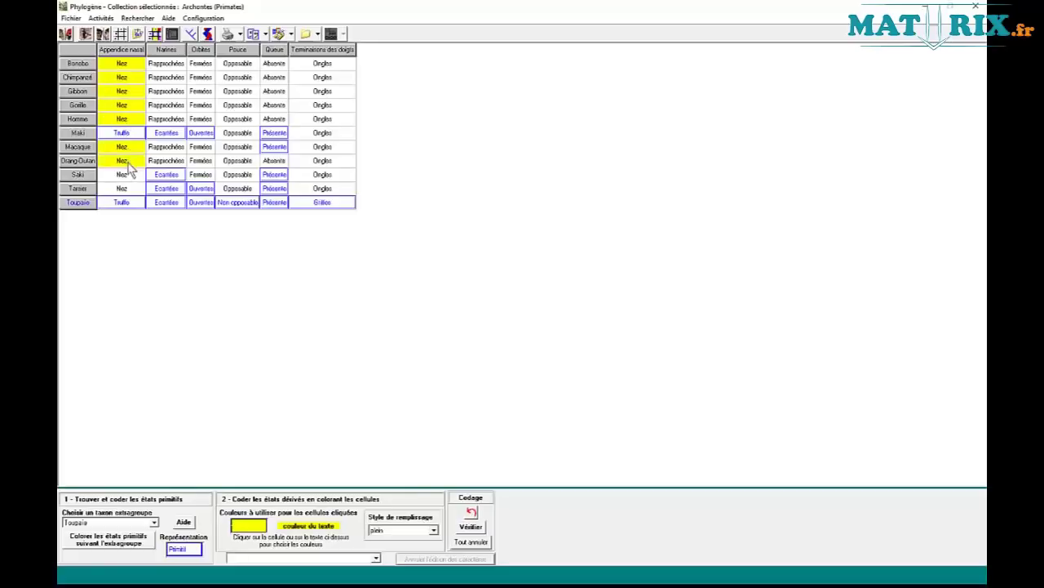
pyautogui.click(129, 175)
pyautogui.click(129, 188)
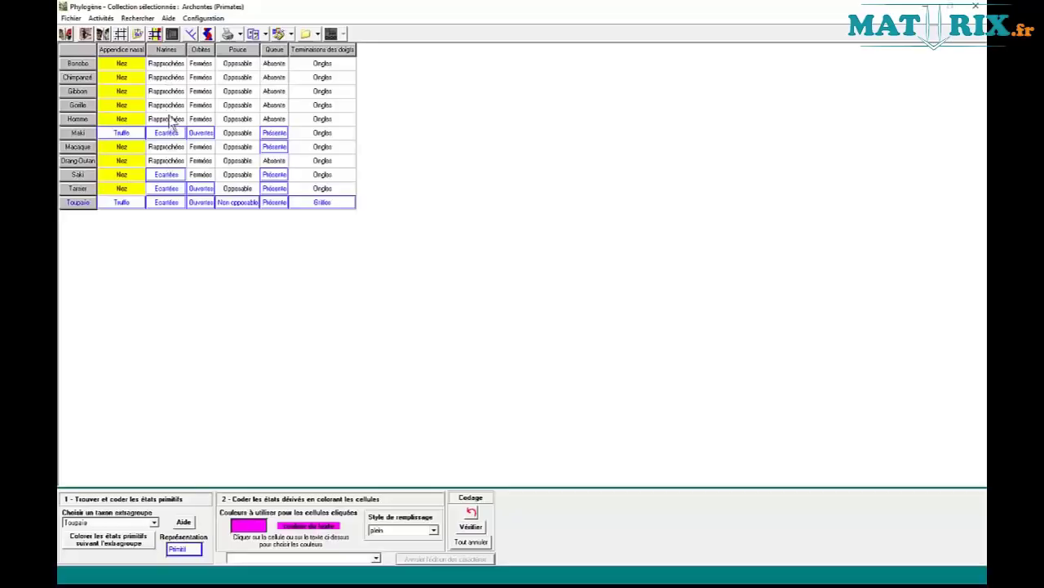
# Step: Set the coloring mode to color identical states the same way, and color the Rapprochées state of Narines magenta
pyautogui.click(377, 558)
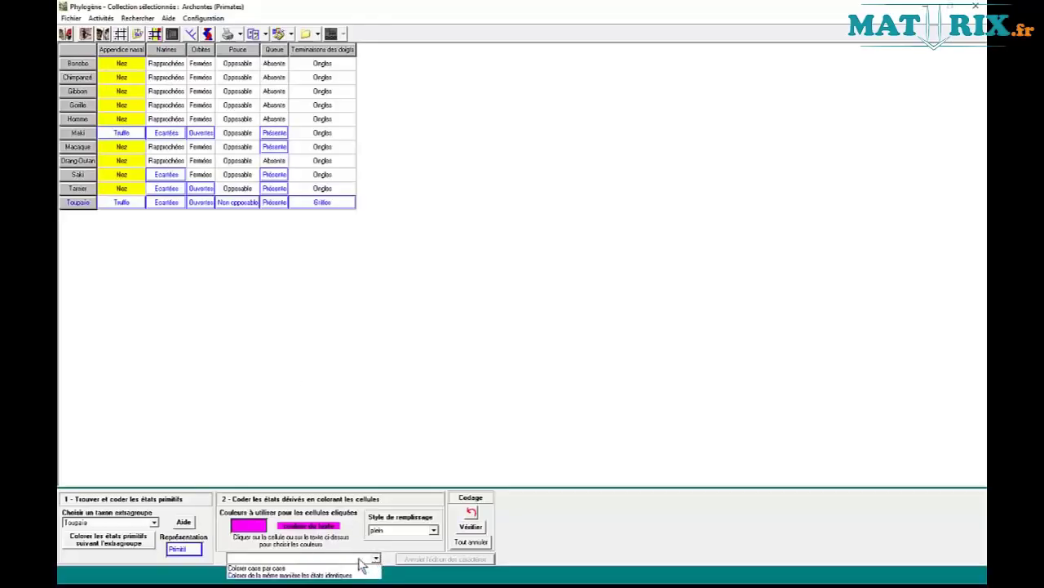
pyautogui.click(296, 575)
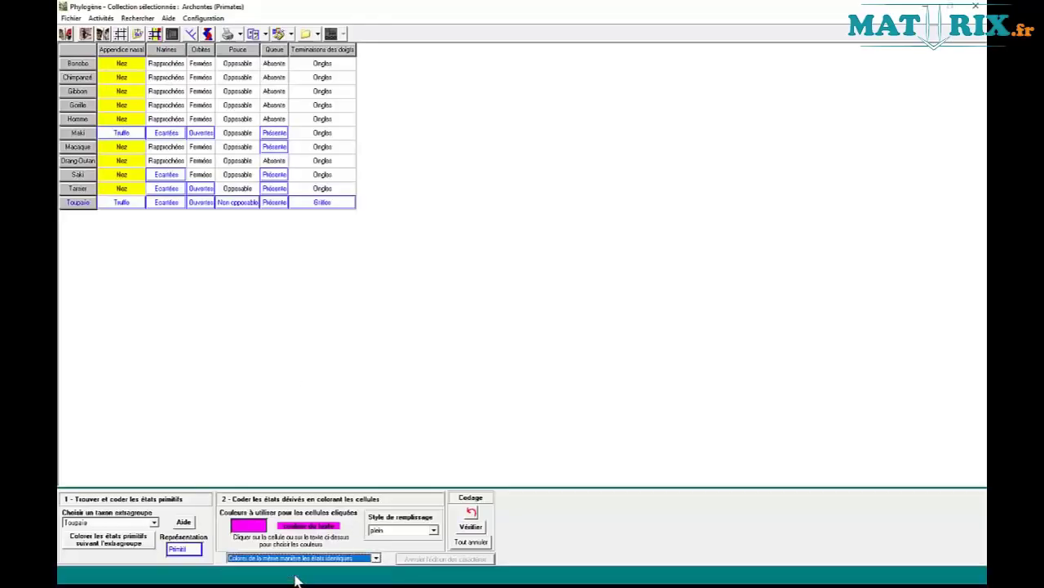
pyautogui.click(168, 69)
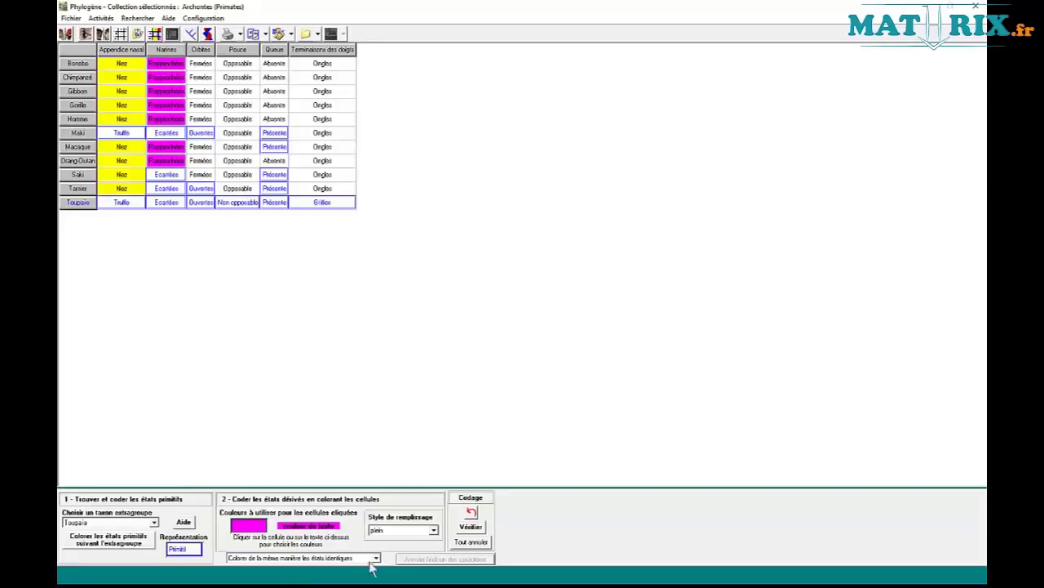
# Step: Change the cell color to green and apply it to the Fermées state of Orbites
pyautogui.click(255, 531)
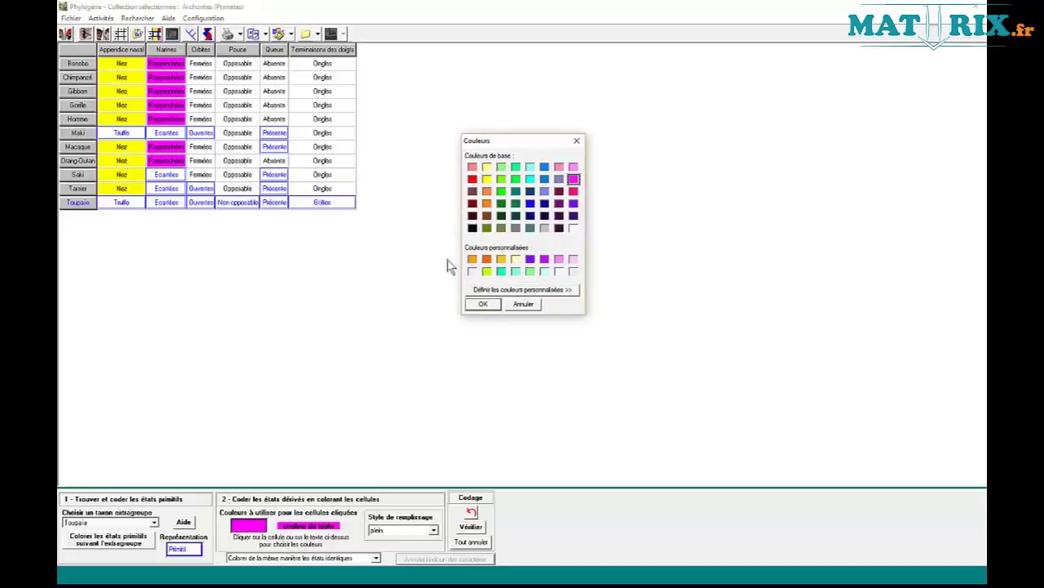
pyautogui.click(502, 192)
pyautogui.click(482, 304)
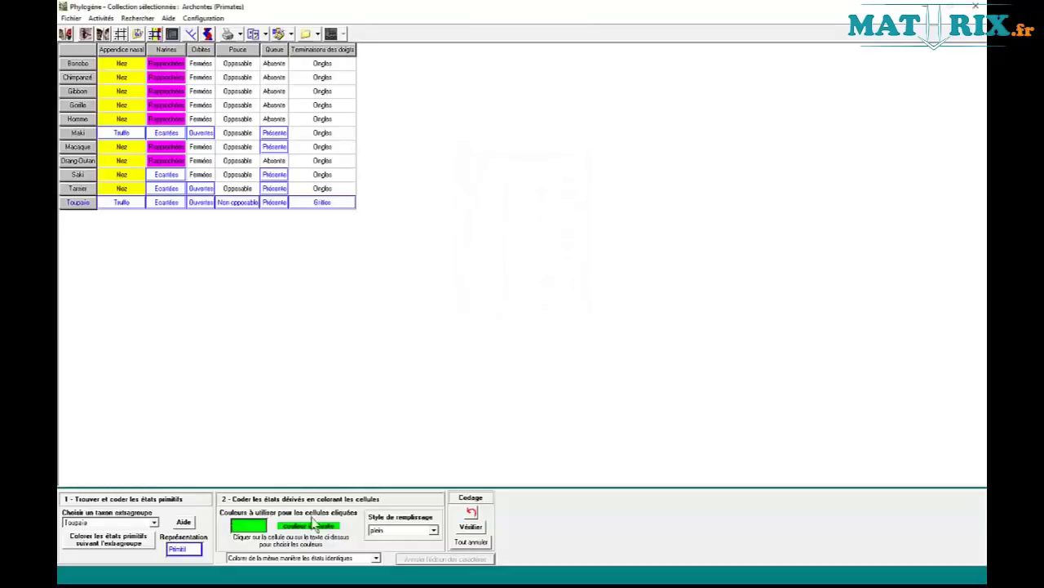
pyautogui.click(206, 75)
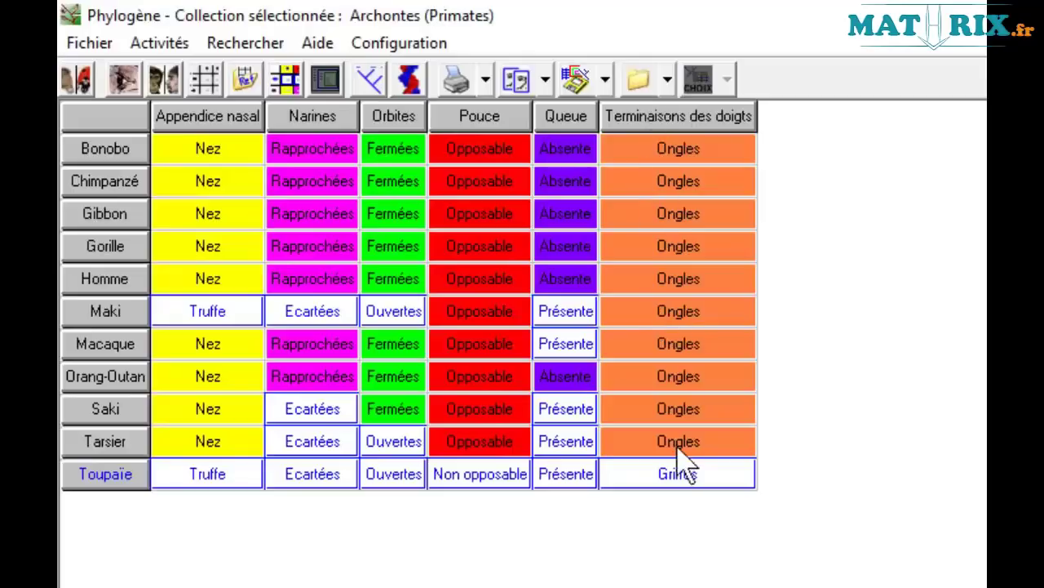
# Step: Reorder the character columns to put Terminaisons des doigts first, Pouce second and Queue directly after Appendice nasal
pyautogui.moveTo(680, 116)
pyautogui.mouseDown()
pyautogui.moveTo(414, 141)
pyautogui.moveTo(193, 144)
pyautogui.mouseUp()
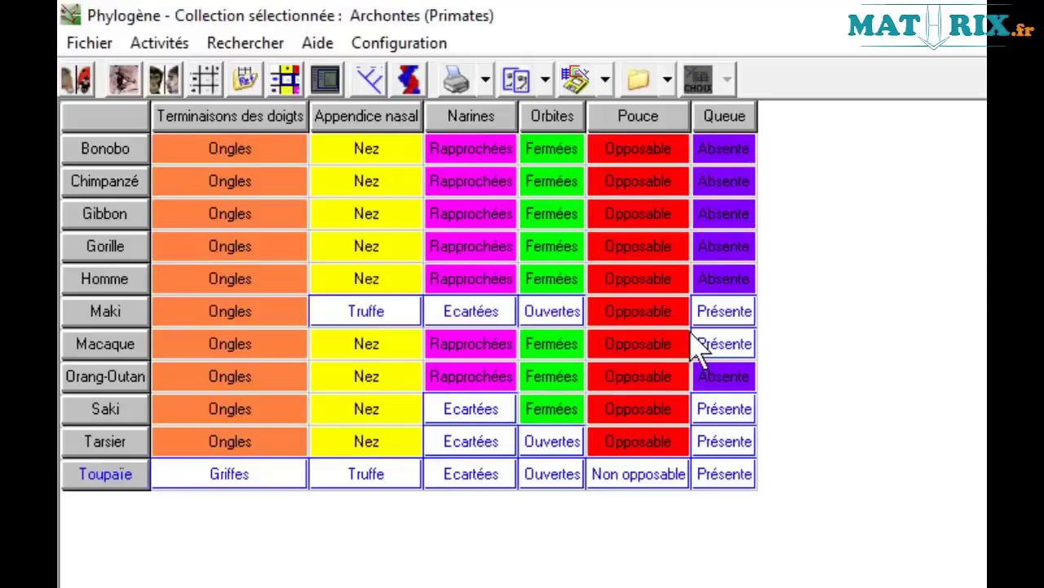
pyautogui.moveTo(650, 122); pyautogui.dragTo(347, 167)
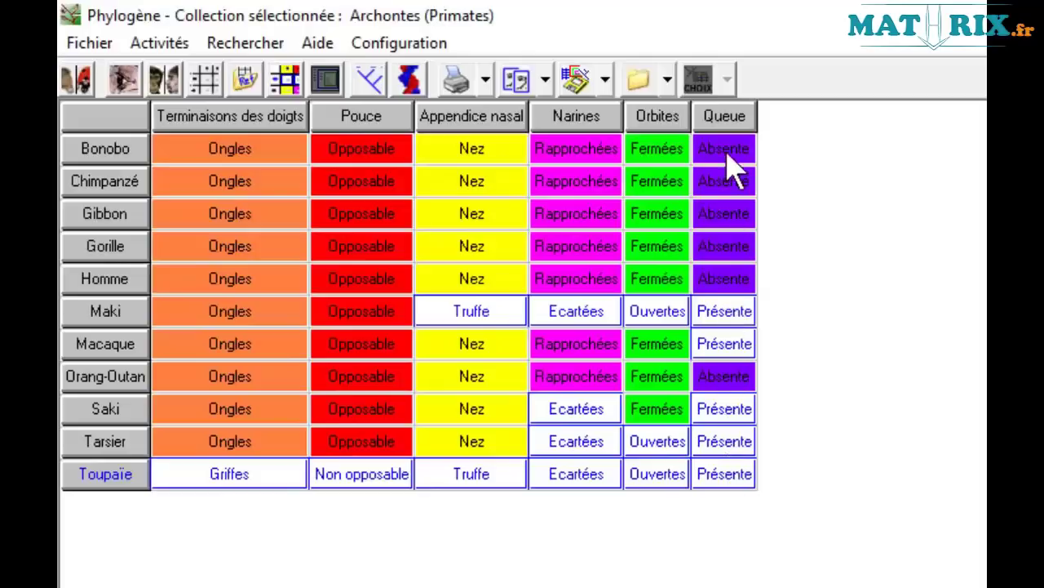
pyautogui.moveTo(721, 118); pyautogui.dragTo(546, 142)
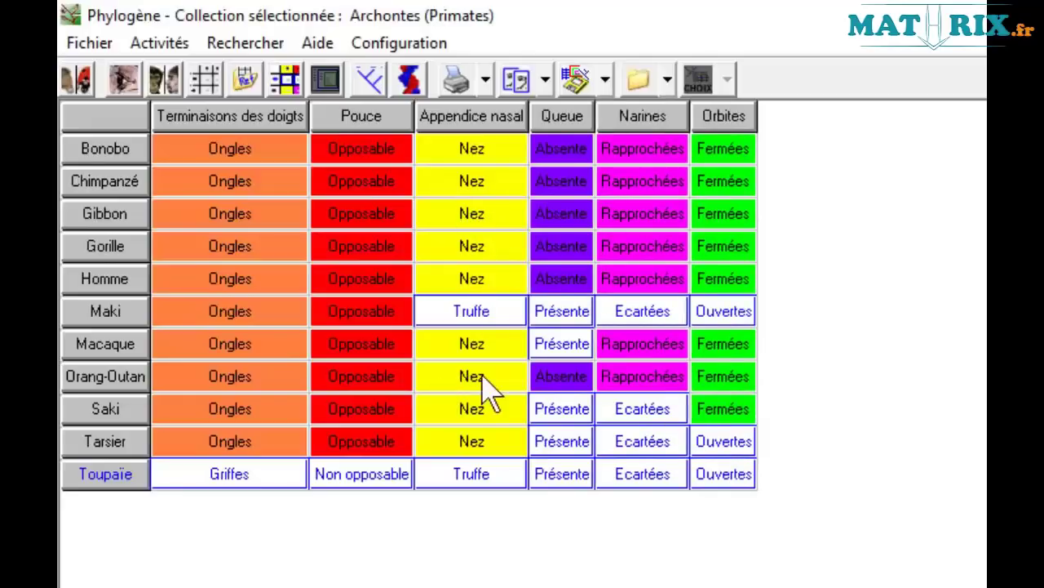
# Step: Move the Maki row directly above Toupaïe and the Macaque row directly below Orang-Outan
pyautogui.moveTo(129, 312); pyautogui.dragTo(140, 453)
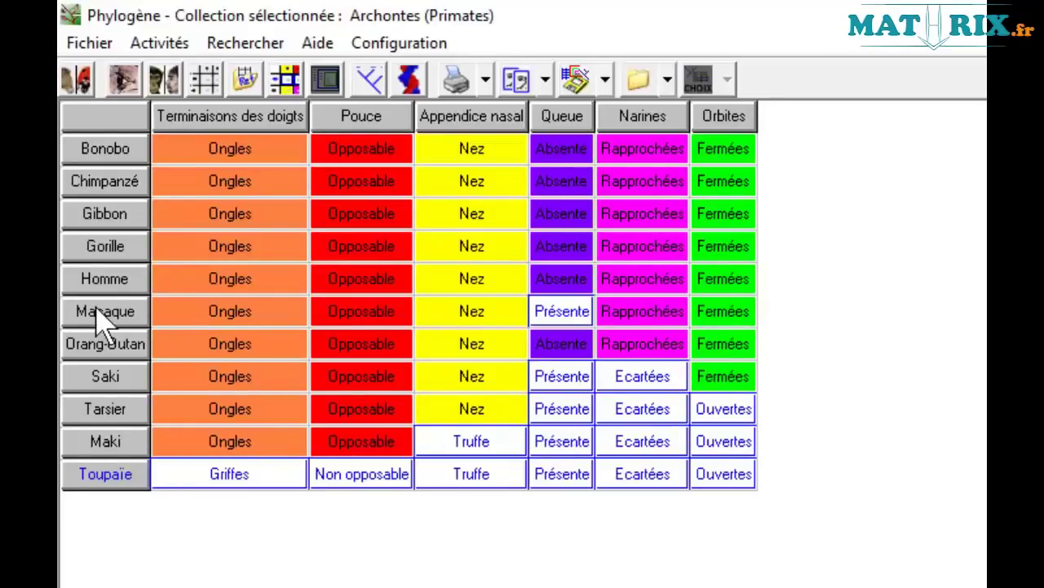
pyautogui.moveTo(104, 312); pyautogui.dragTo(106, 359)
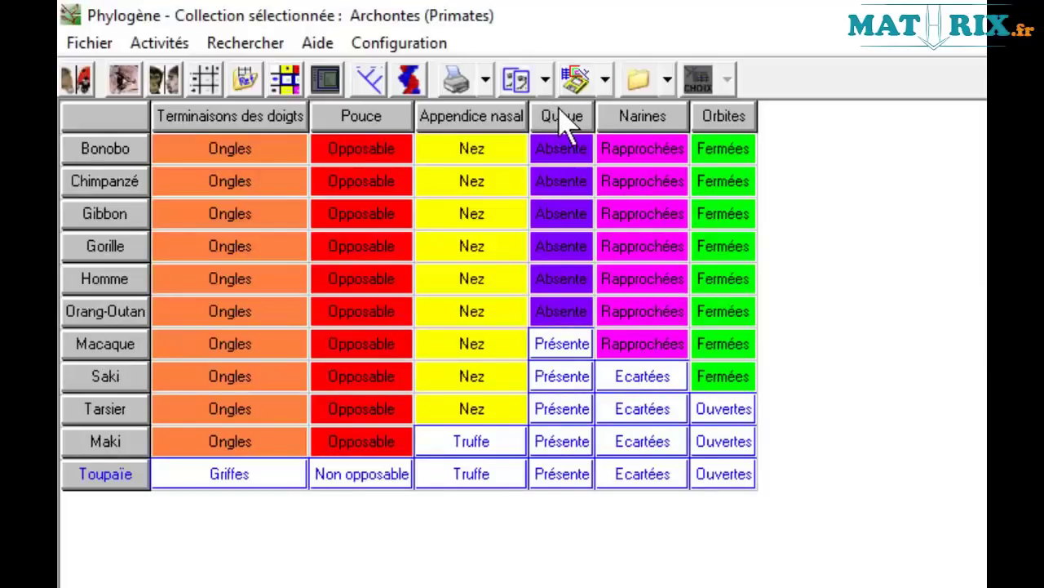
# Step: Reorder the last columns to Orbites, Narines, Queue, and verify the coding of the states
pyautogui.moveTo(562, 117); pyautogui.dragTo(765, 130)
pyautogui.moveTo(571, 121); pyautogui.dragTo(680, 128)
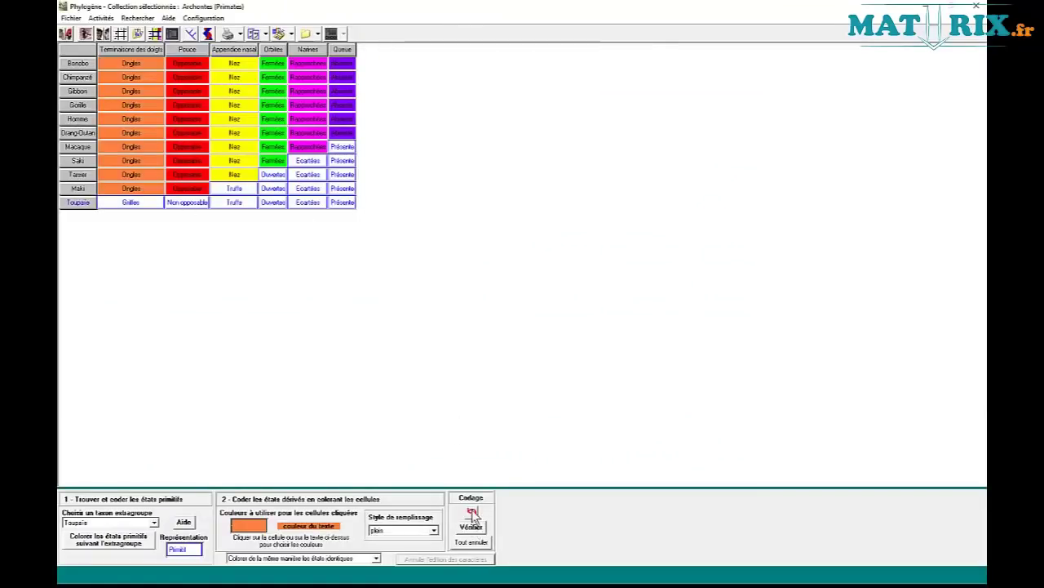
pyautogui.click(474, 527)
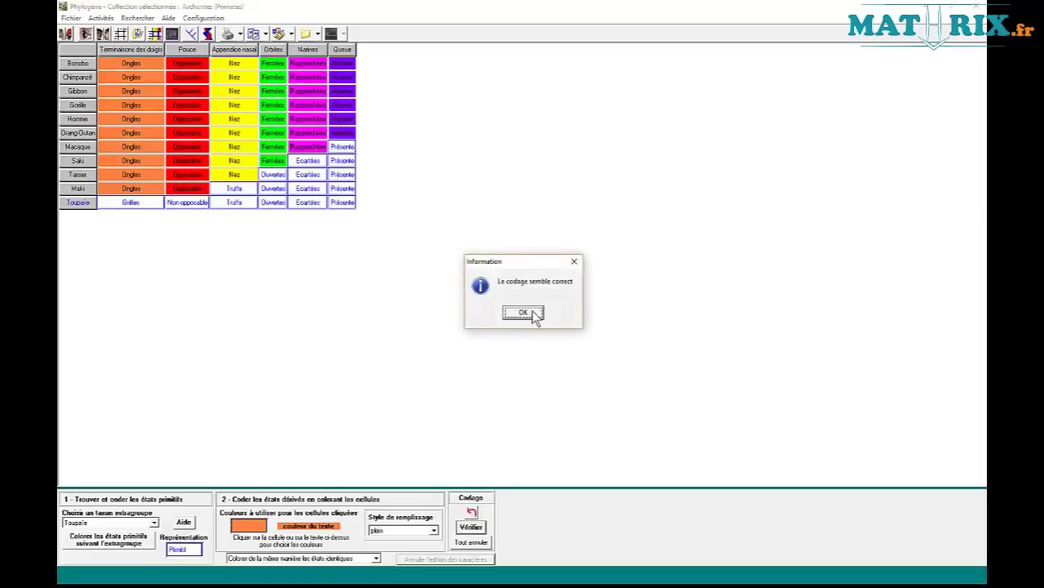
pyautogui.click(523, 312)
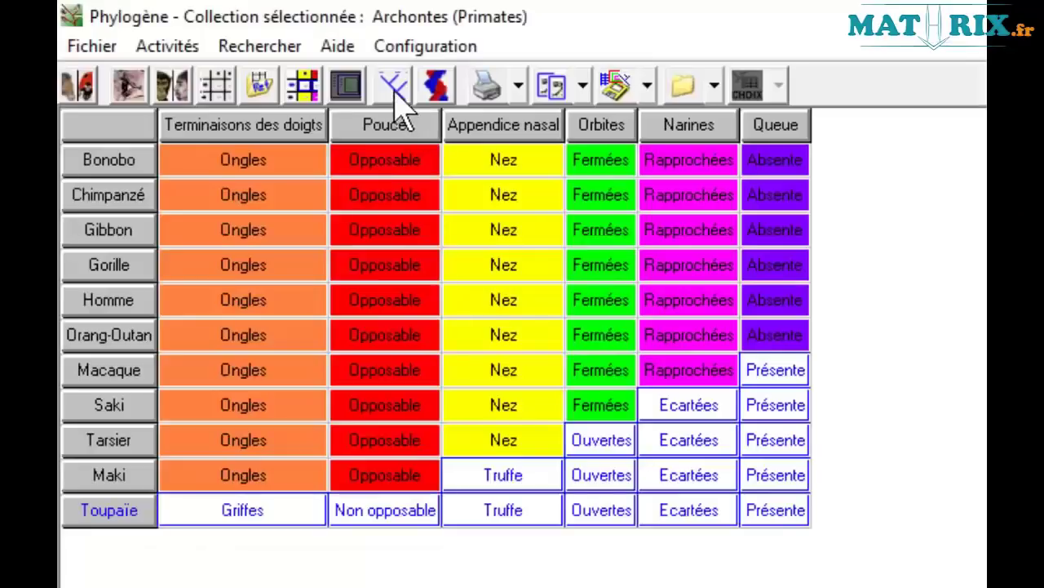
# Step: Open the cladistic tree construction activity and add all eleven taxa from Bonobo to Toupaïe to the tree area
pyautogui.click(393, 85)
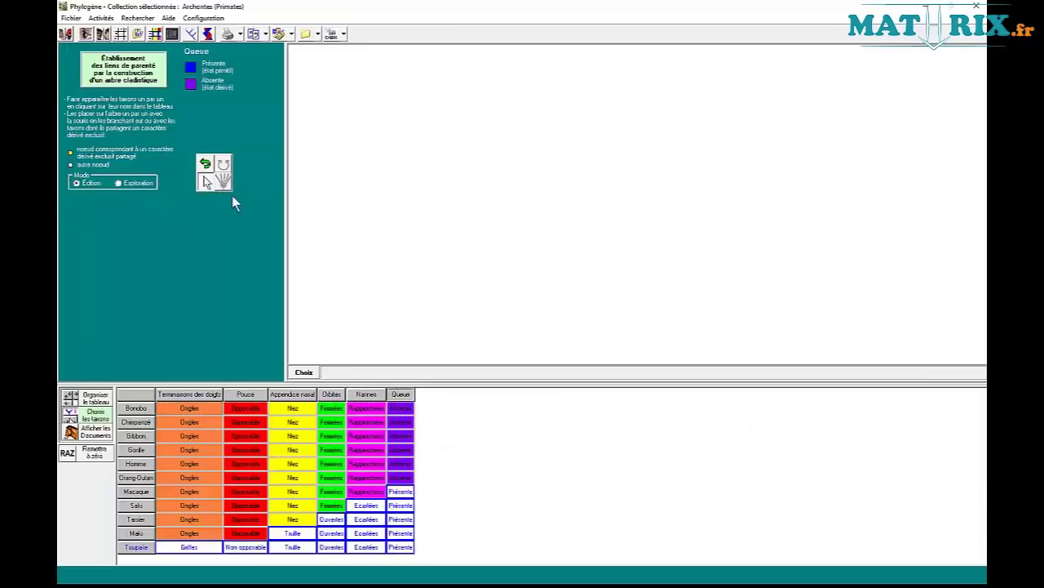
pyautogui.click(136, 408)
pyautogui.click(139, 423)
pyautogui.click(140, 437)
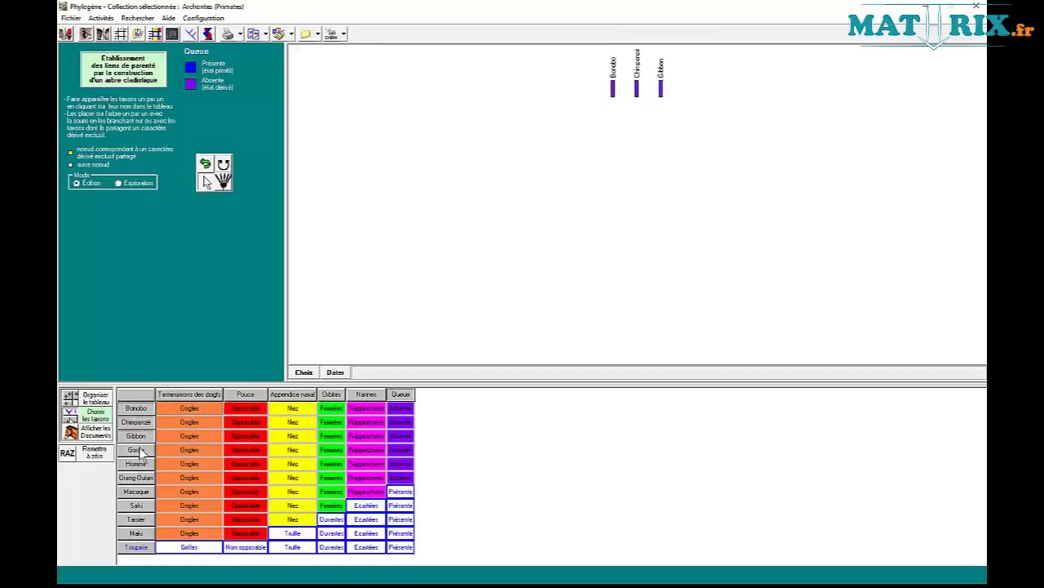
pyautogui.click(139, 449)
pyautogui.click(139, 463)
pyautogui.click(140, 477)
pyautogui.click(141, 492)
pyautogui.click(142, 505)
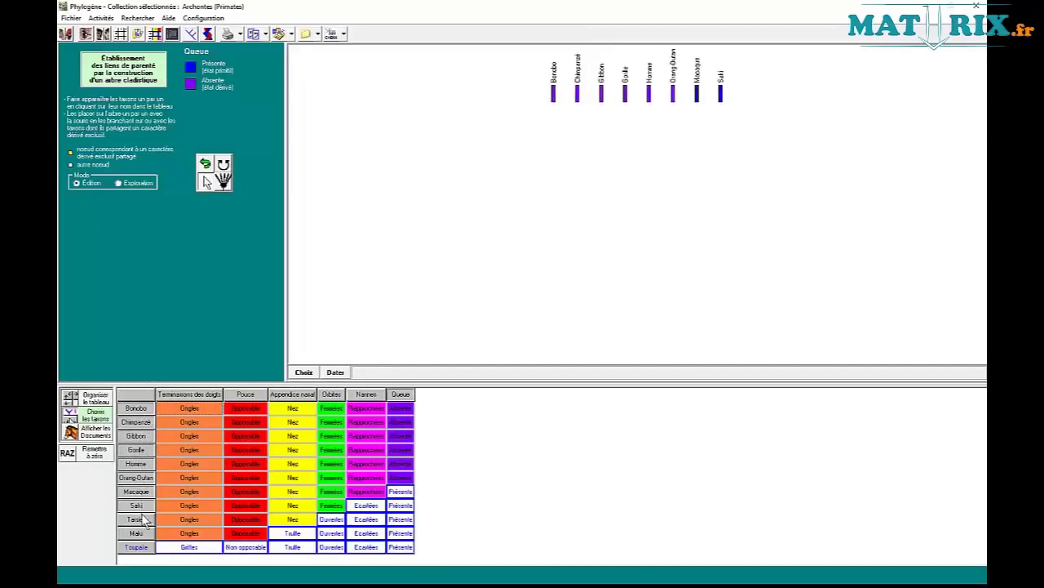
pyautogui.click(141, 519)
pyautogui.click(141, 533)
pyautogui.click(140, 547)
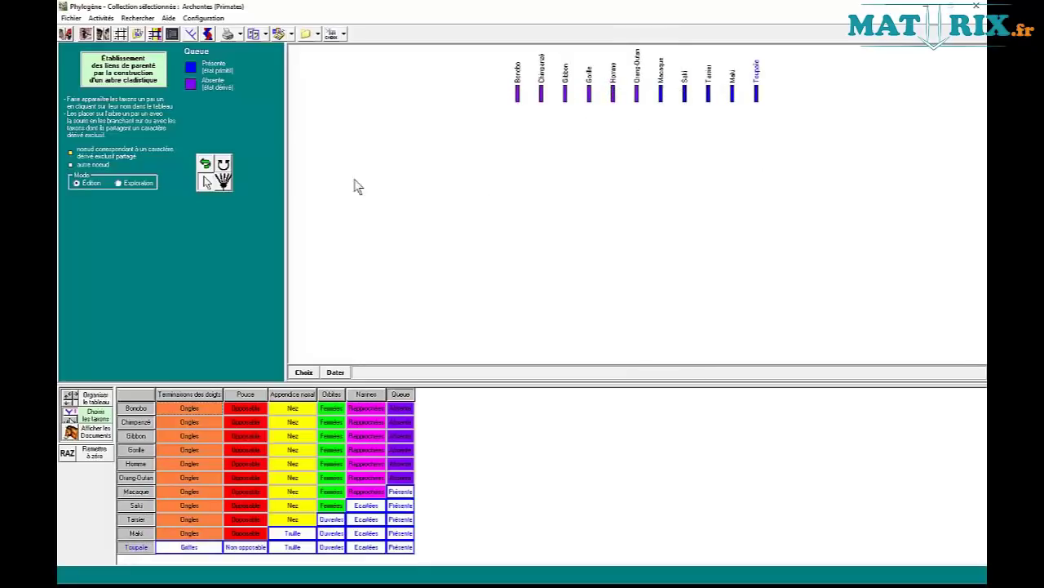
# Step: Join all taxa into a rake-shaped tree, display Terminaisons des doigts, and branch the ten Ongles taxa together as nested branches apart from Toupaïe
pyautogui.click(224, 186)
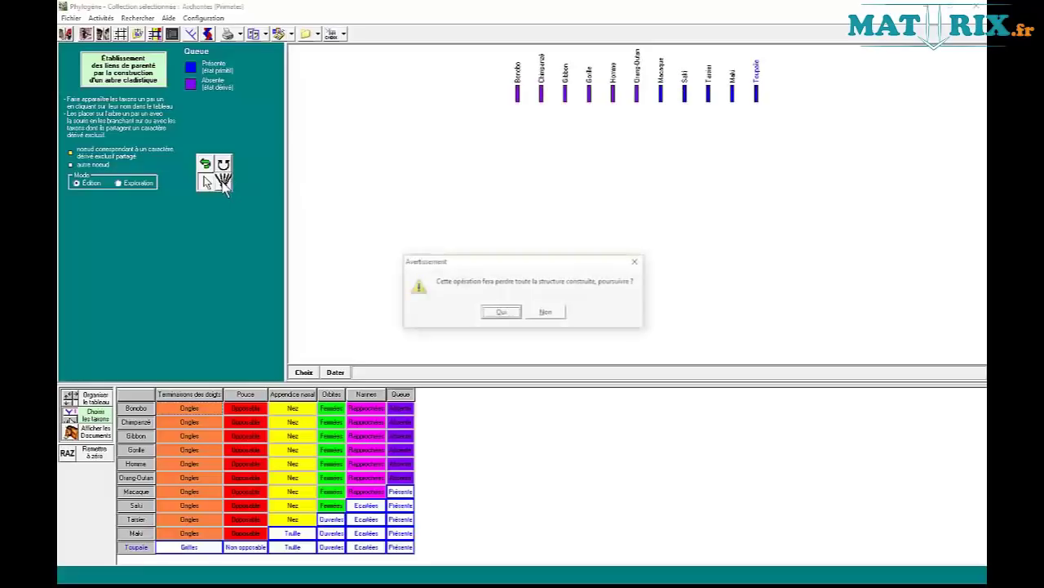
pyautogui.click(501, 314)
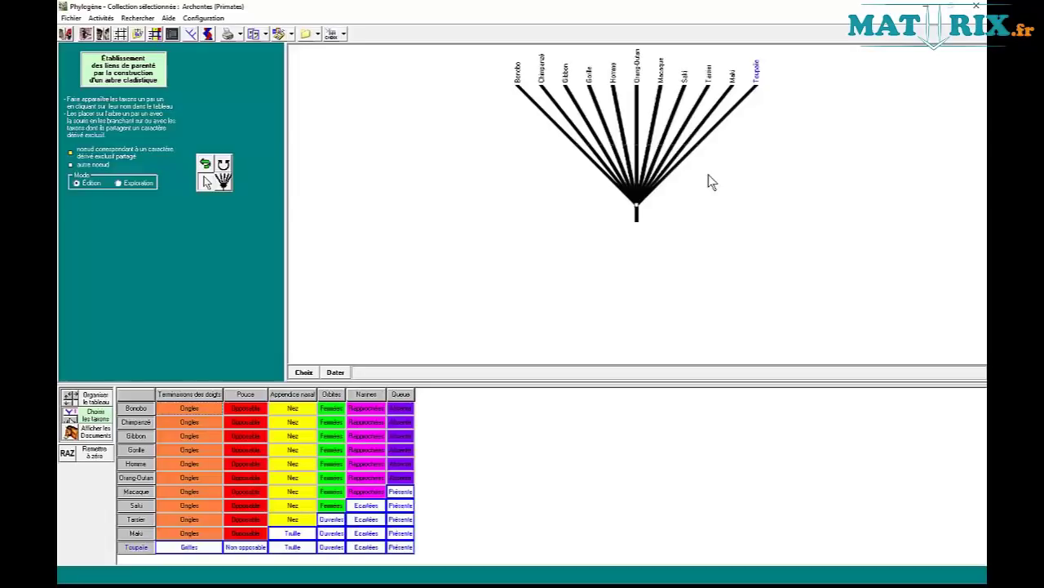
pyautogui.click(209, 396)
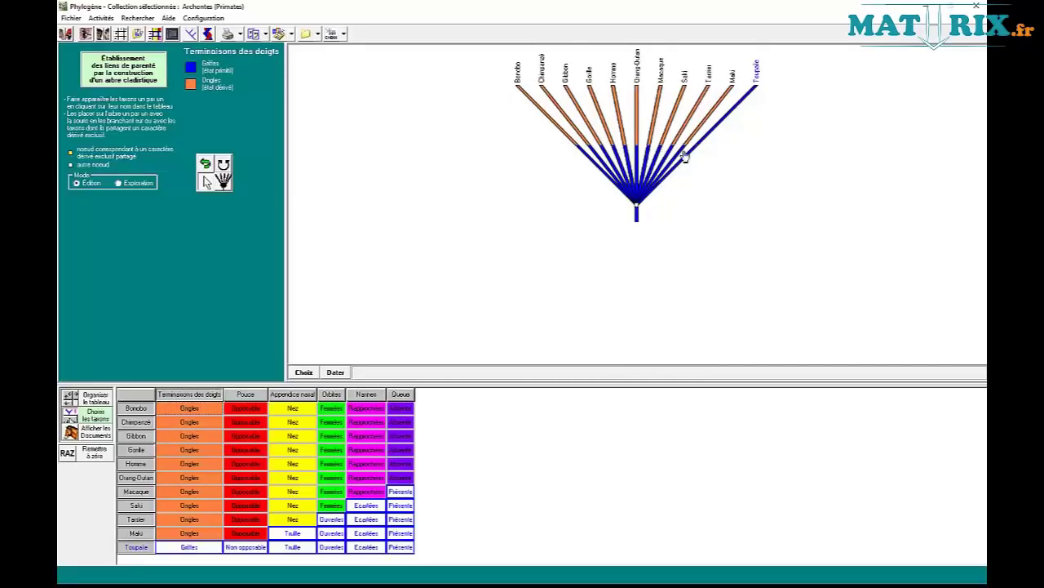
pyautogui.moveTo(584, 143); pyautogui.dragTo(571, 141)
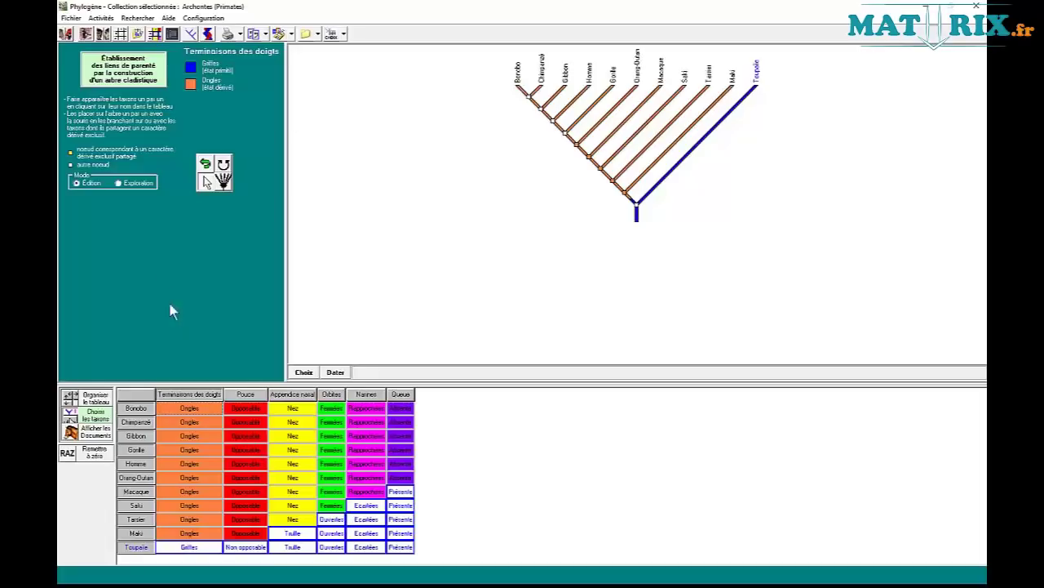
# Step: Check the nested branching by displaying Pouce, Appendice nasal, Orbites and Narines on the tree in turn
pyautogui.click(245, 395)
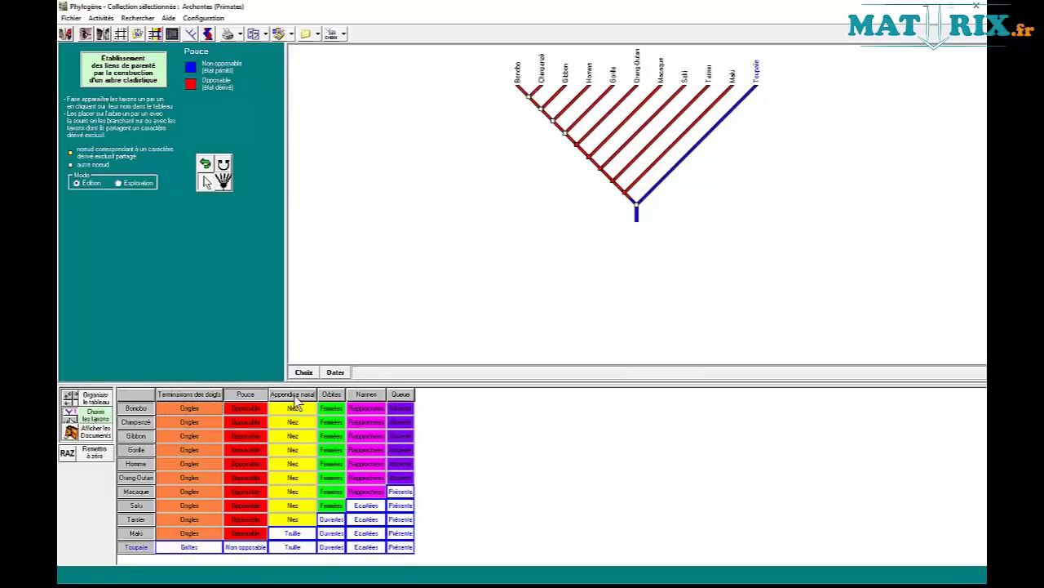
pyautogui.click(297, 398)
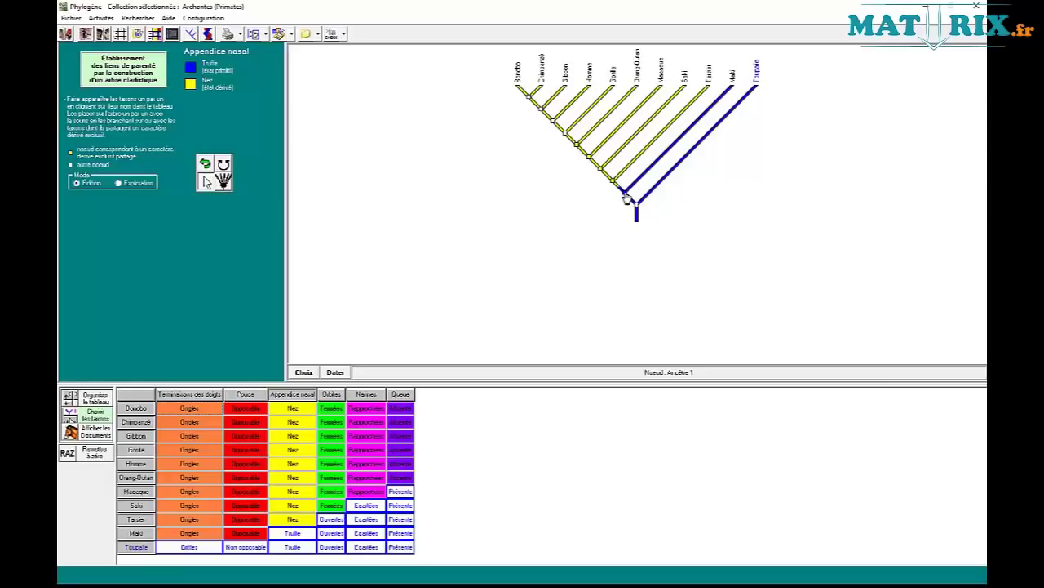
pyautogui.click(331, 394)
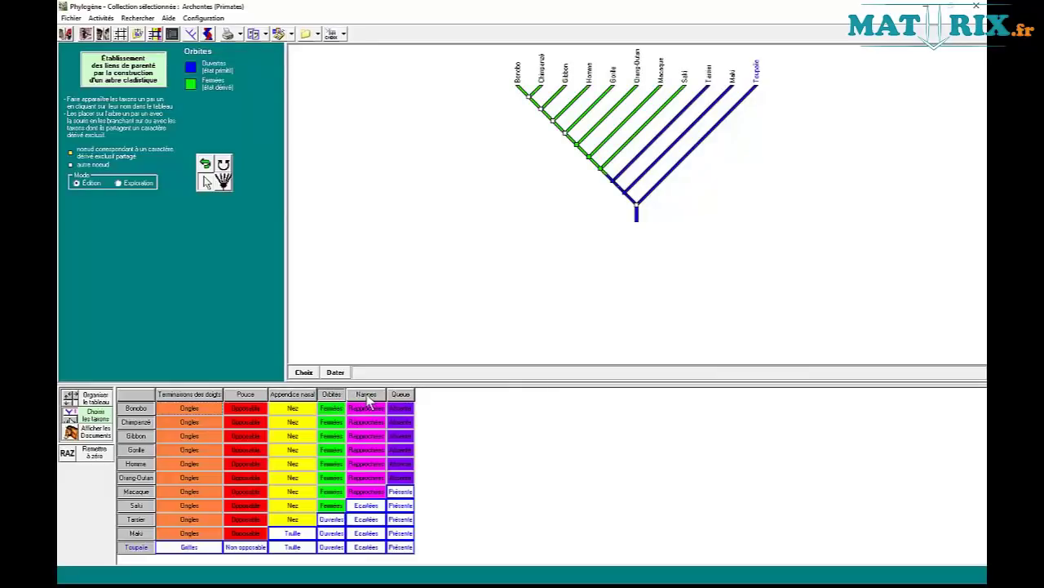
pyautogui.click(367, 394)
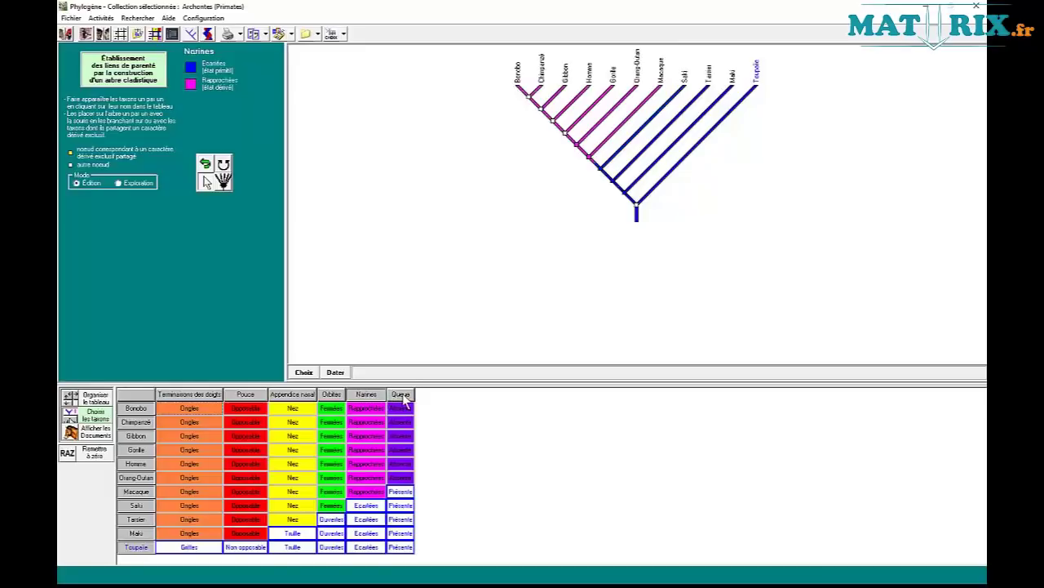
# Step: Display Queue on the tree and regroup the six taxa with an absent tail onto a single shared node
pyautogui.click(403, 396)
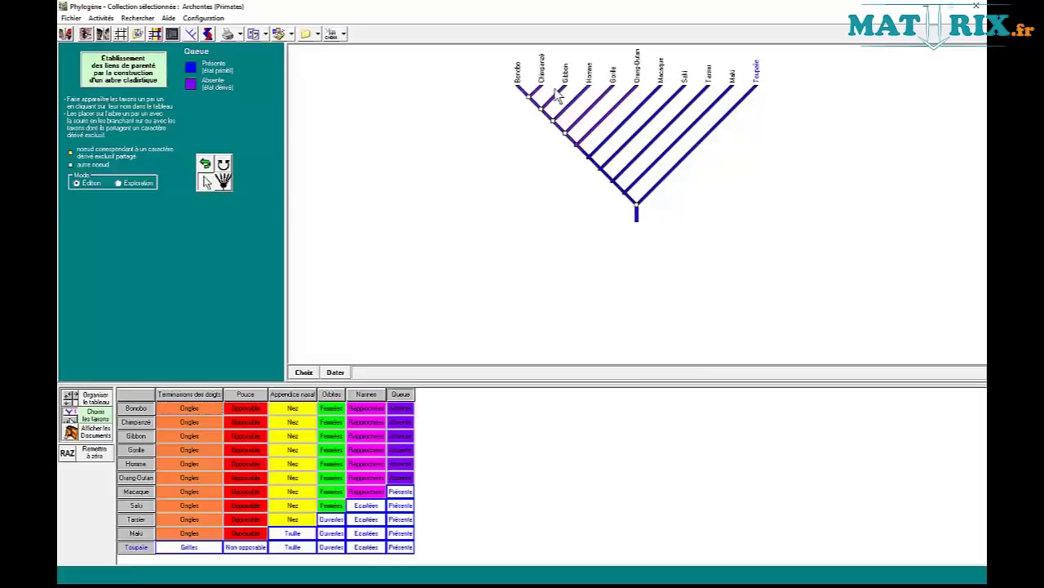
pyautogui.click(578, 148)
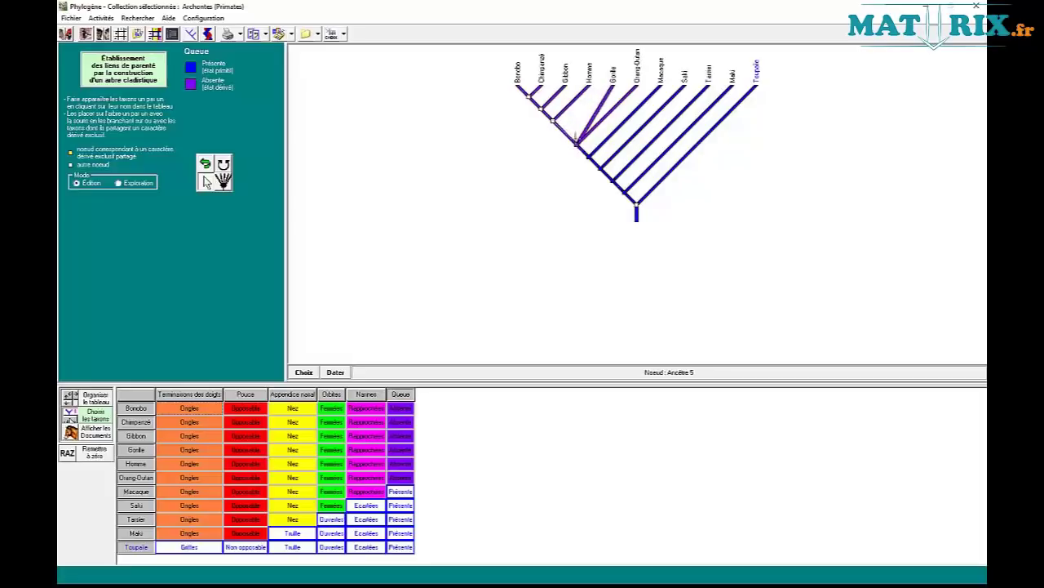
pyautogui.click(575, 137)
pyautogui.click(579, 145)
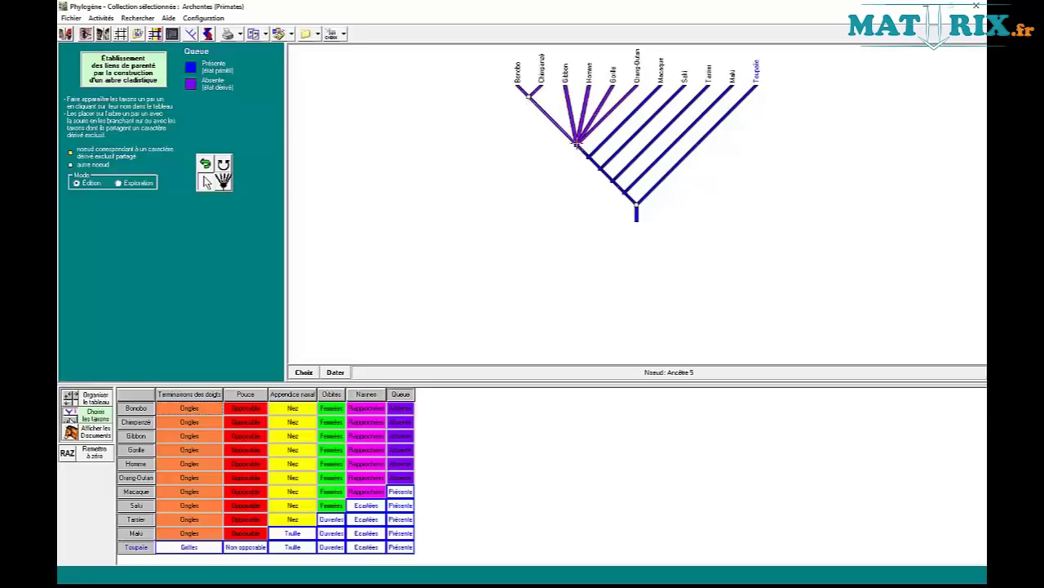
pyautogui.click(577, 143)
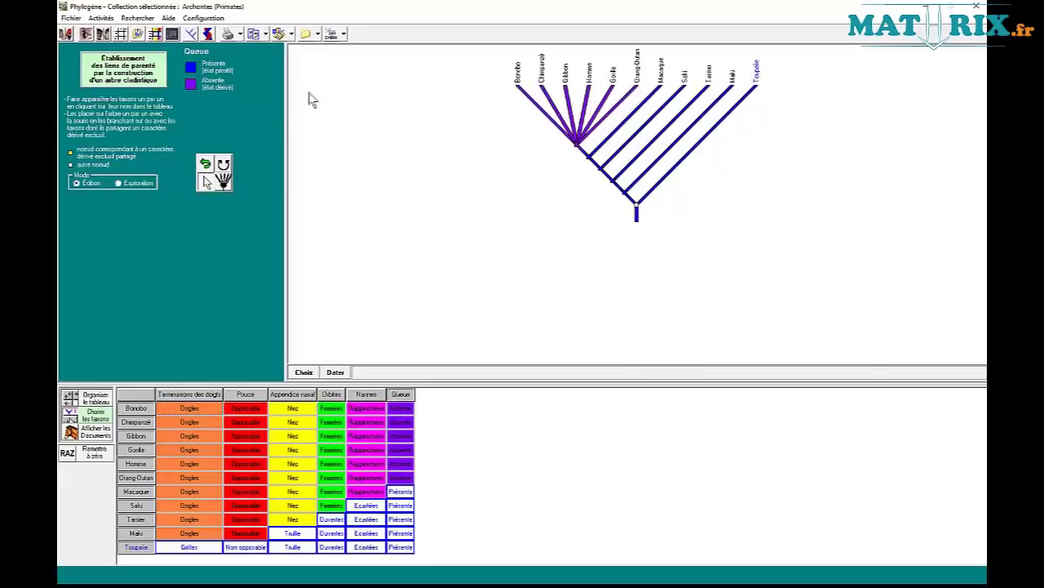
# Step: Rotate the tree's nodes from the root upward so the taxa run from Toupaïe and Maki to the tailless group
pyautogui.click(222, 170)
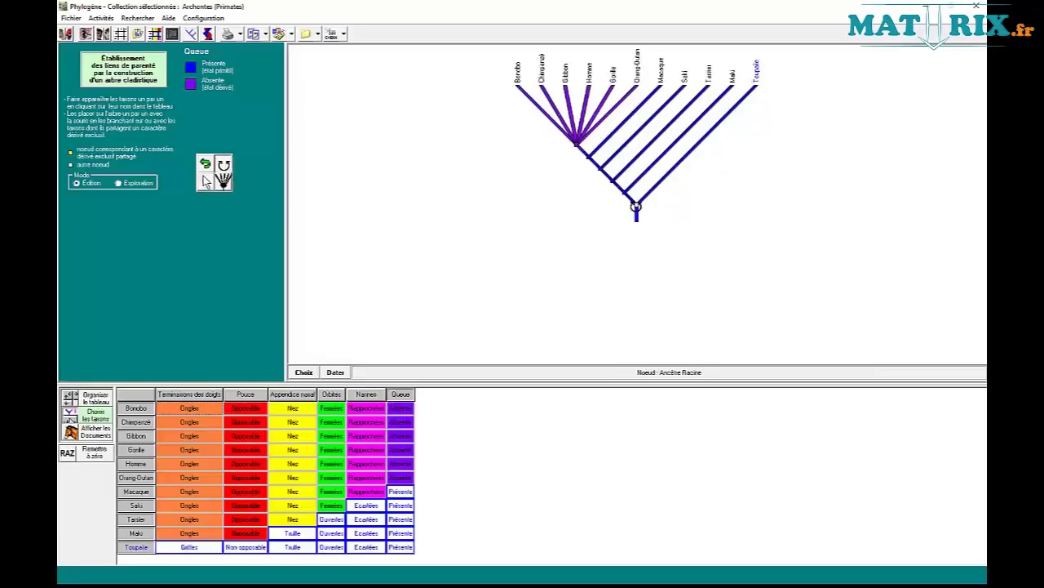
pyautogui.click(636, 206)
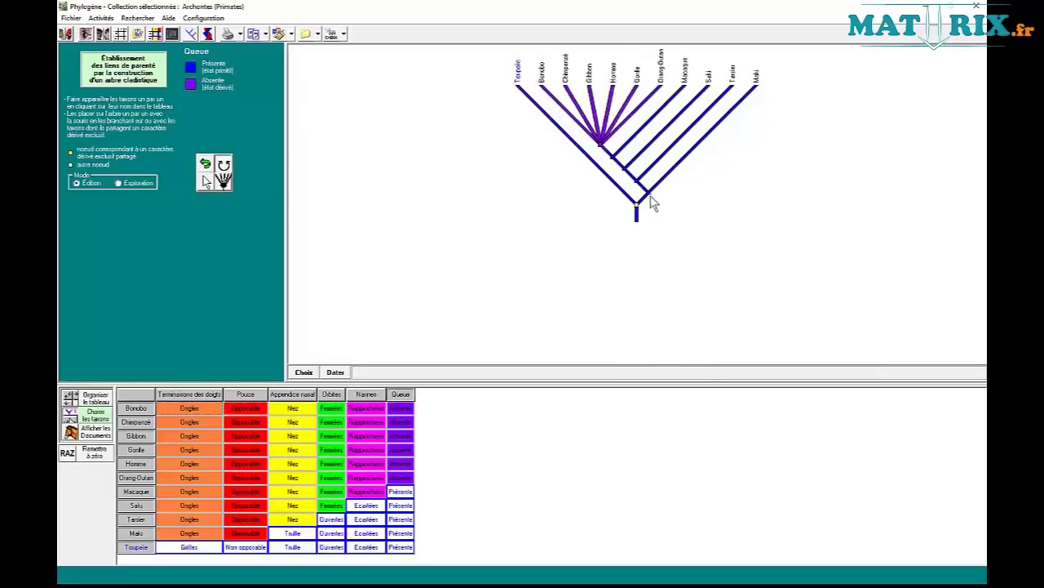
pyautogui.click(650, 198)
pyautogui.click(661, 180)
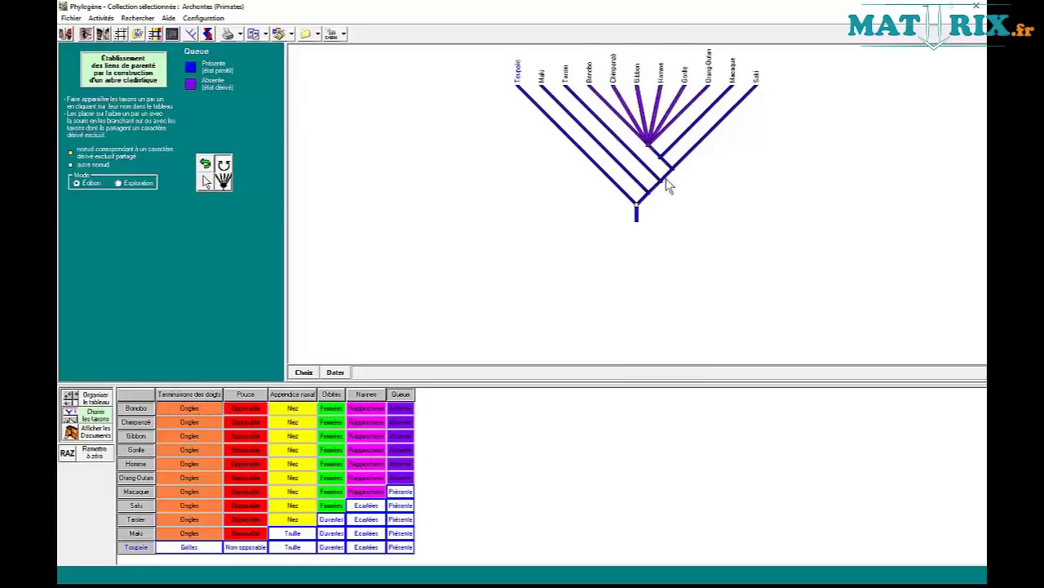
pyautogui.click(672, 169)
pyautogui.click(683, 155)
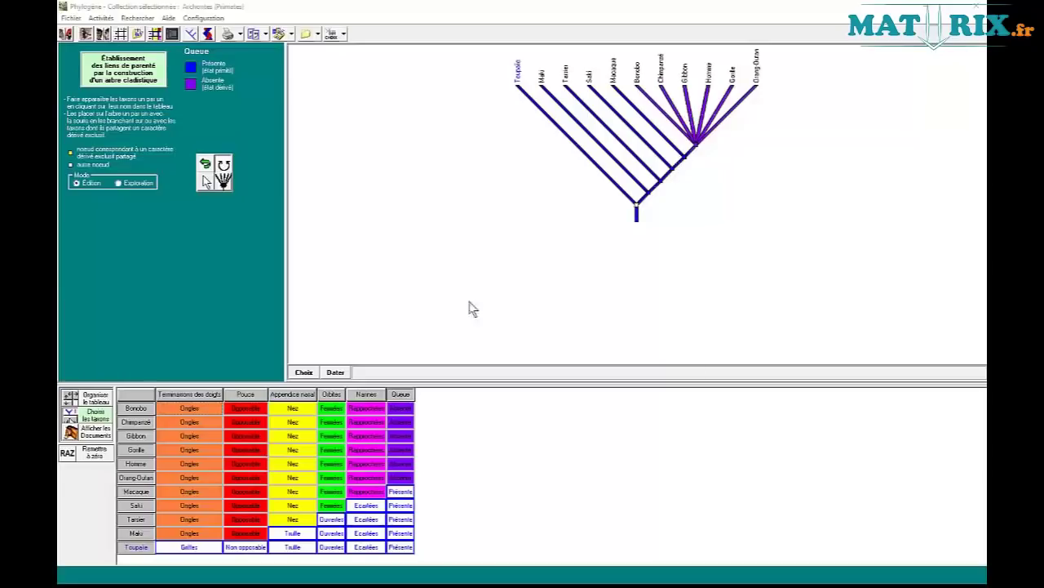
# Step: Review the rotated tree for each character from Narines back to Terminaisons des doigts, and redisplay Queue
pyautogui.click(374, 397)
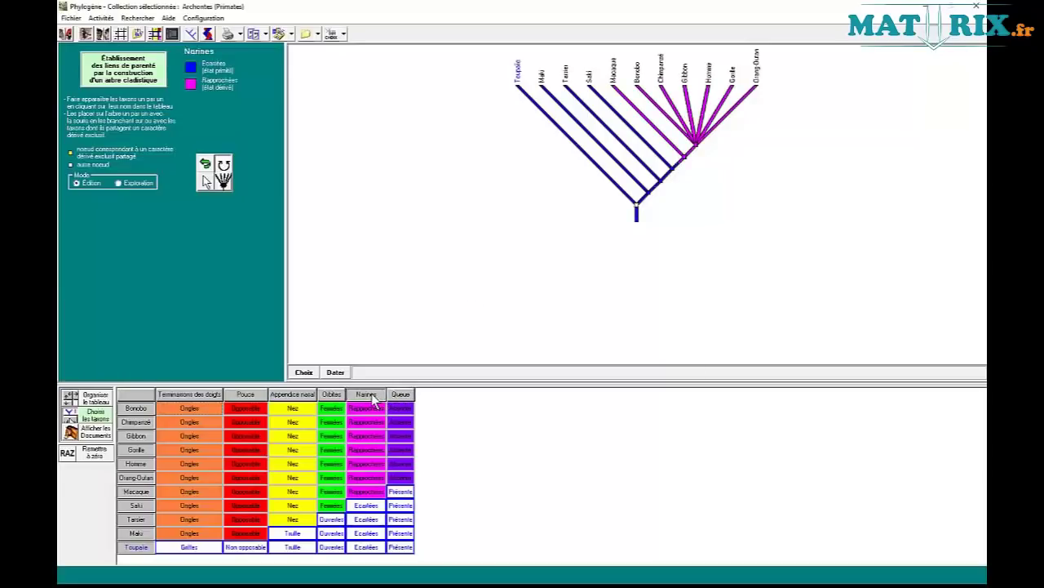
pyautogui.click(337, 400)
pyautogui.click(300, 397)
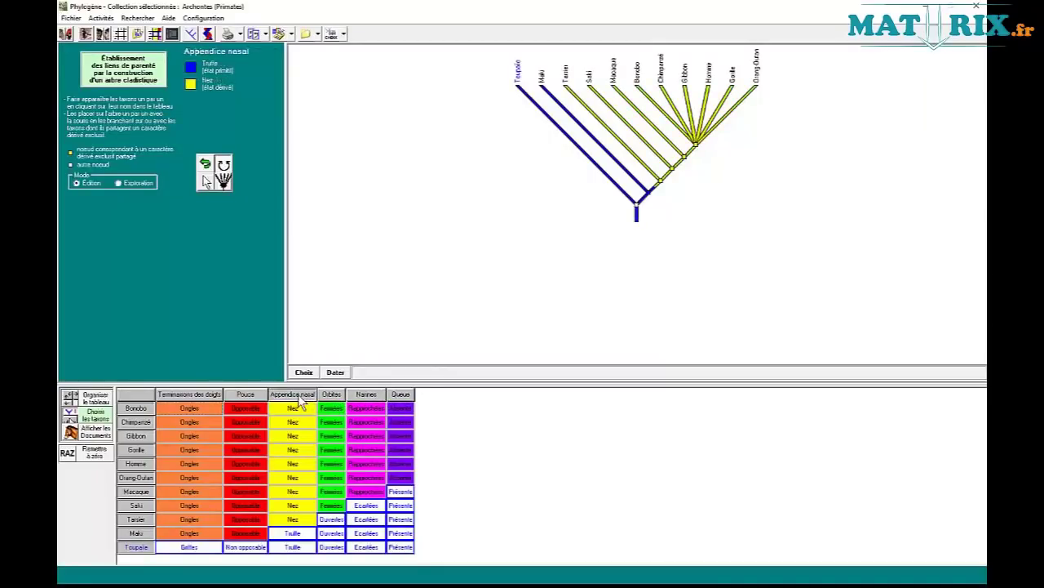
pyautogui.click(255, 399)
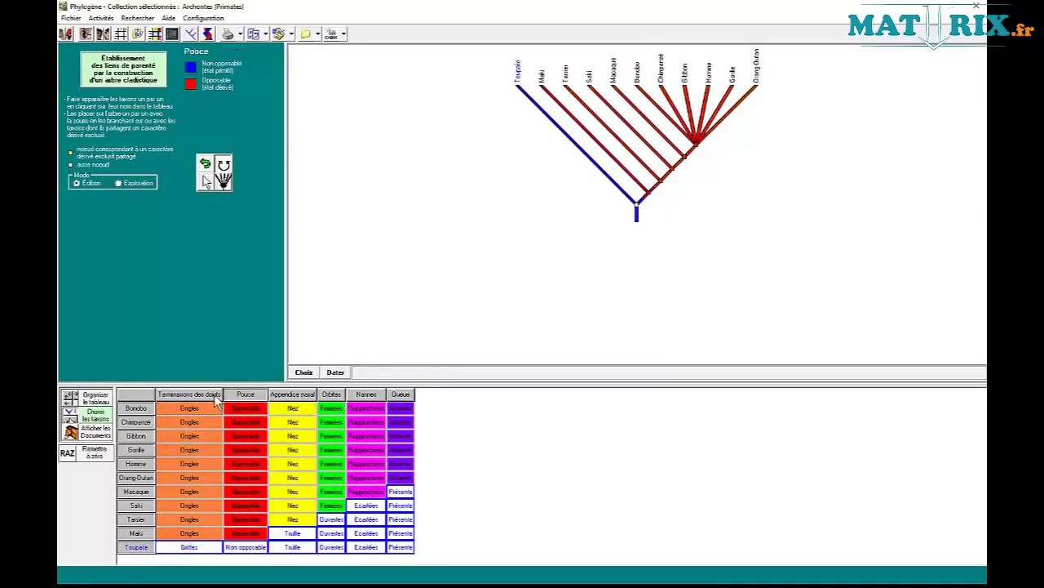
pyautogui.click(210, 399)
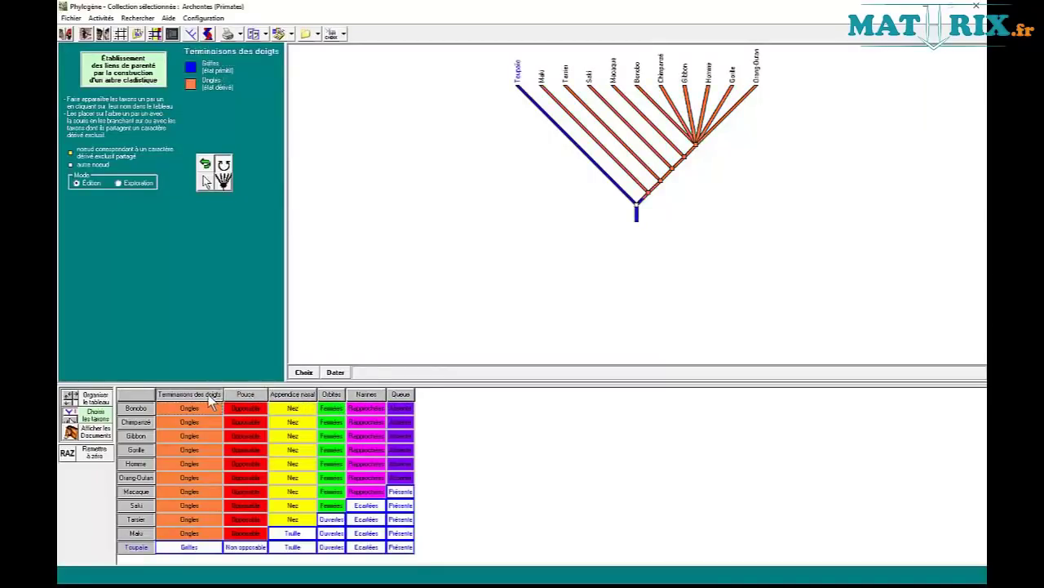
pyautogui.click(398, 398)
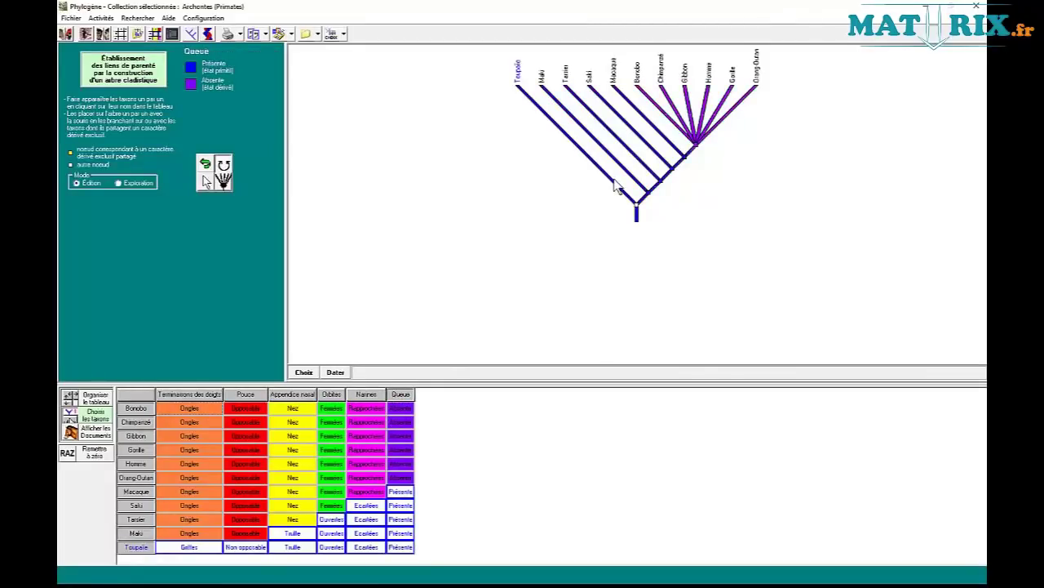
# Step: Switch the tree to Exploration mode and show its boxes and group names
pyautogui.click(118, 183)
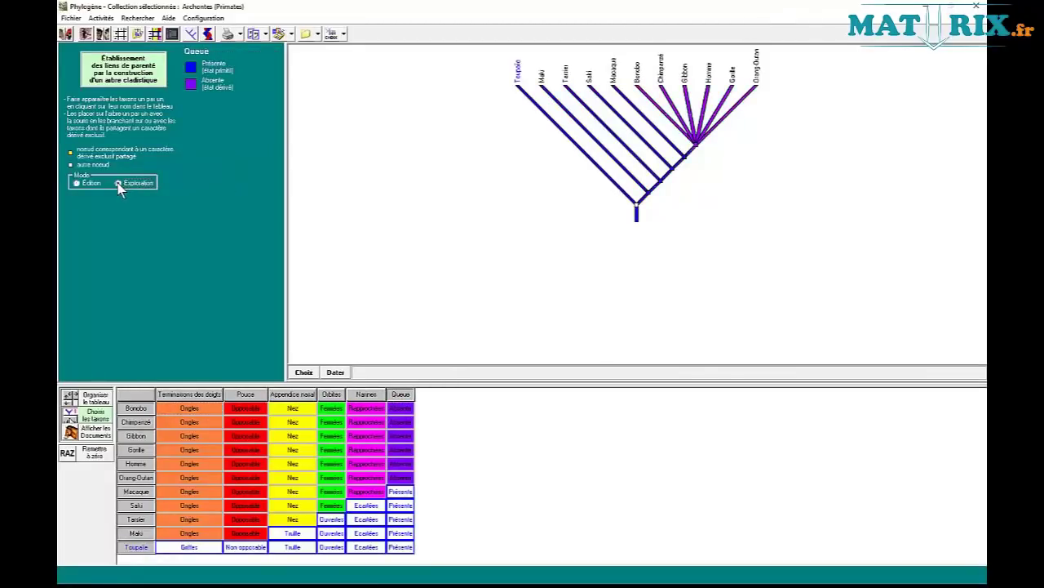
pyautogui.click(304, 373)
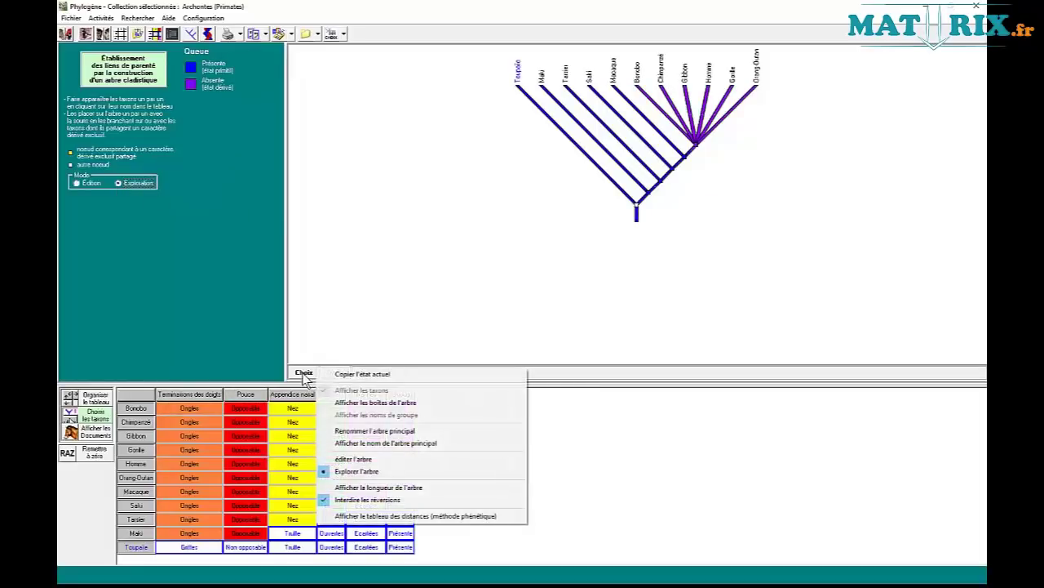
pyautogui.click(365, 403)
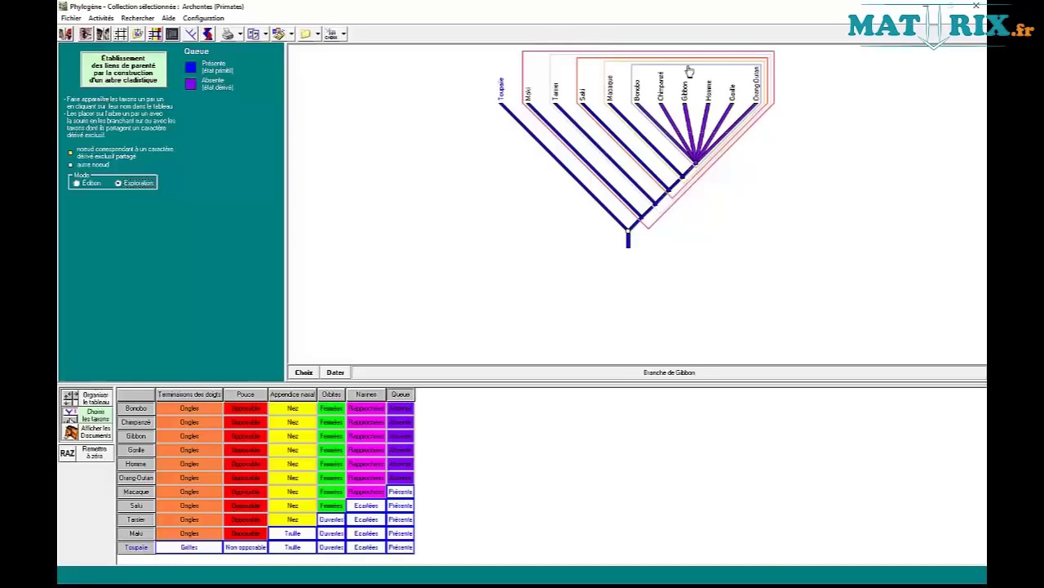
pyautogui.click(303, 372)
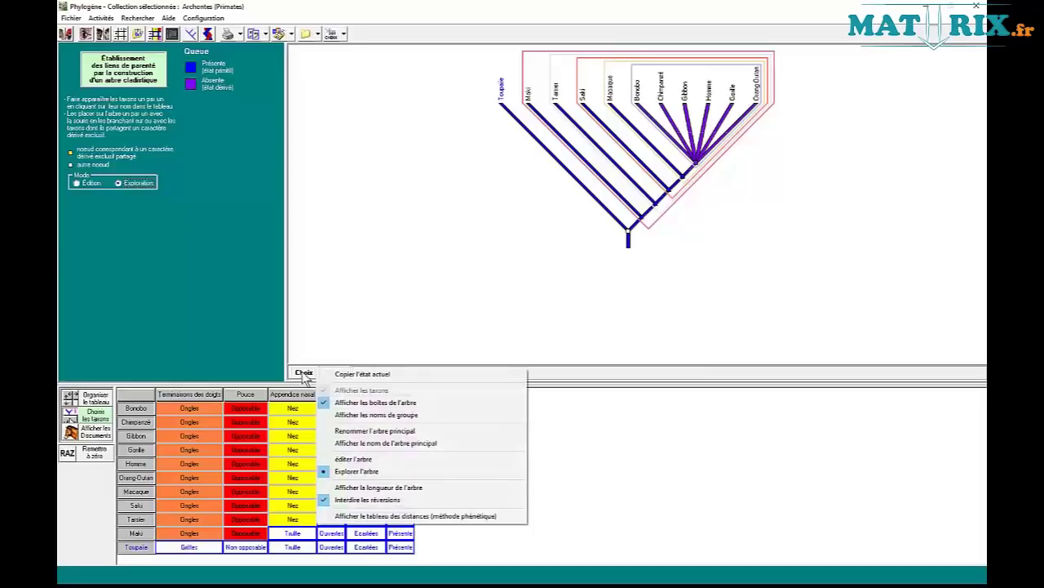
pyautogui.click(384, 415)
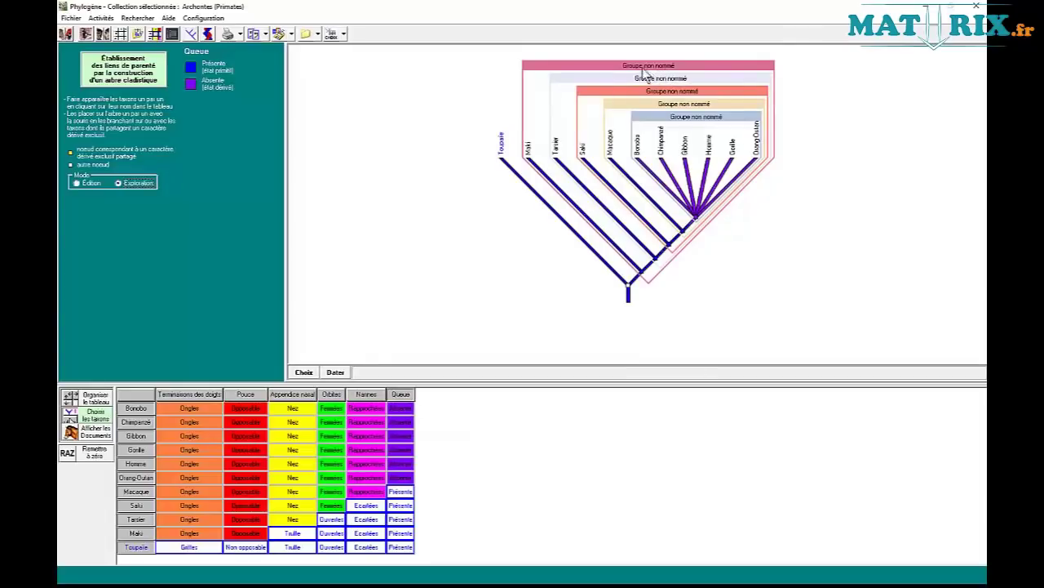
# Step: Name the outermost group, Maki to Orang-Outan, Primates, and move its Caractères window clear of the tree
pyautogui.click(648, 68)
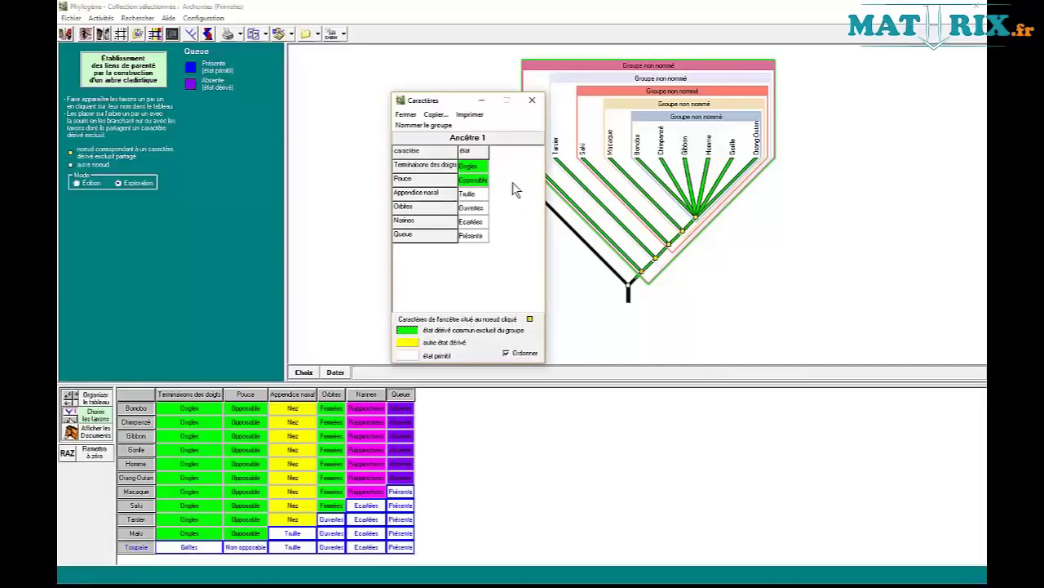
pyautogui.click(420, 126)
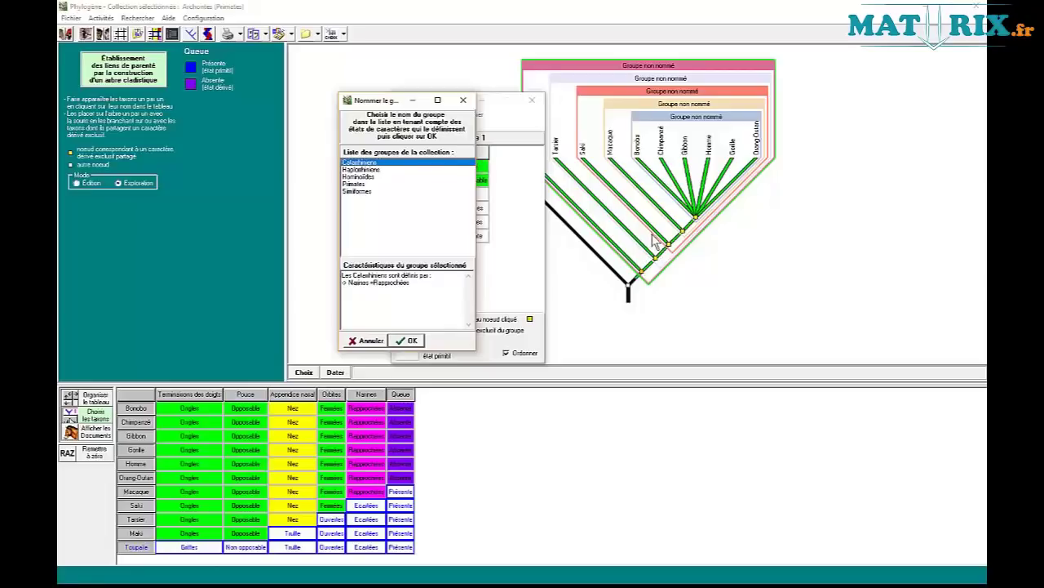
pyautogui.click(357, 186)
pyautogui.click(407, 341)
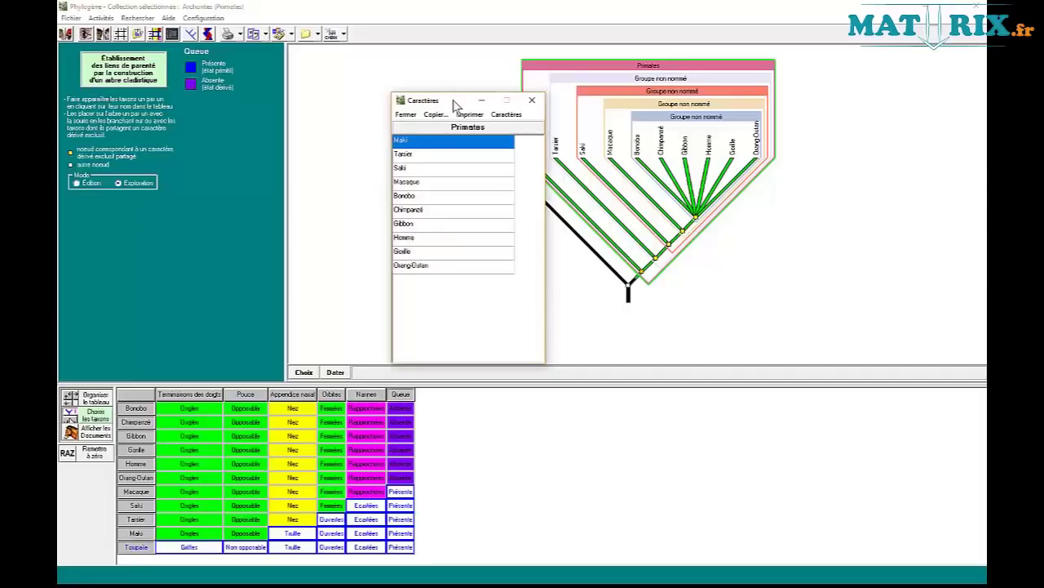
pyautogui.moveTo(455, 105); pyautogui.dragTo(394, 103)
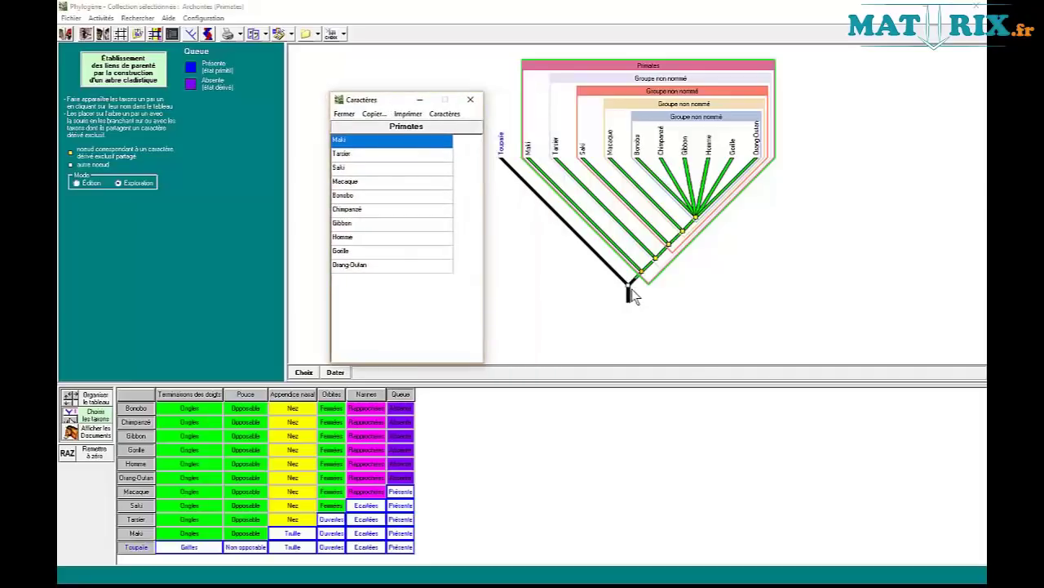
pyautogui.click(630, 291)
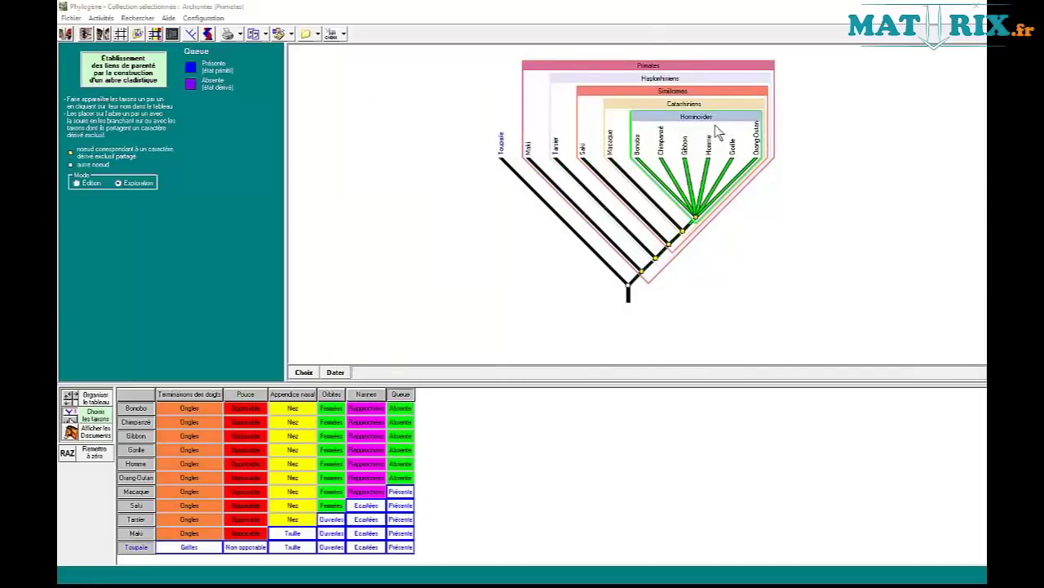
# Step: Copy the tree as it is, extending the copy area to enclose everything from Toupaïe to Orang-Outan and the root
pyautogui.click(266, 34)
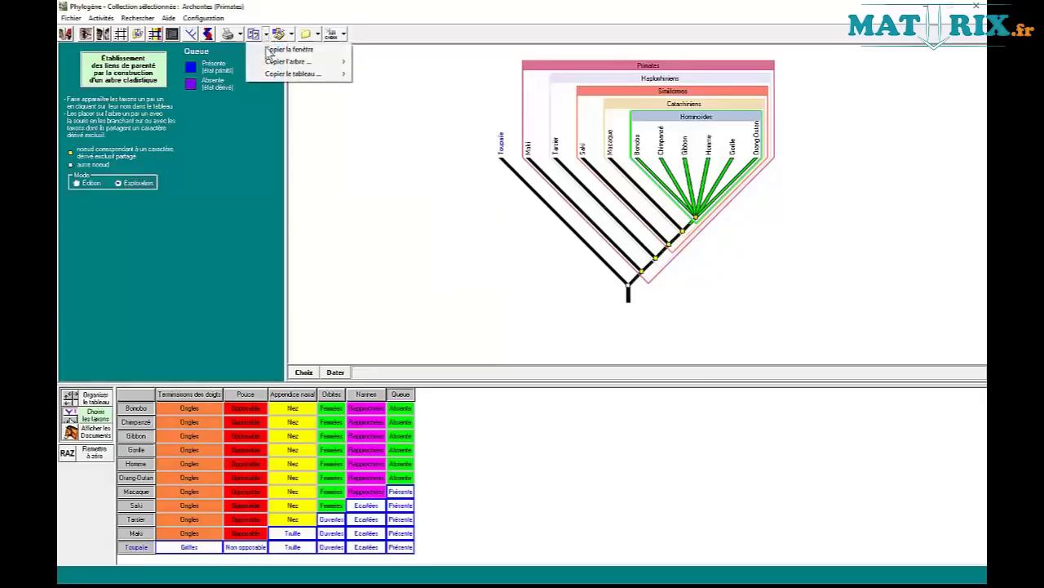
pyautogui.moveTo(281, 62)
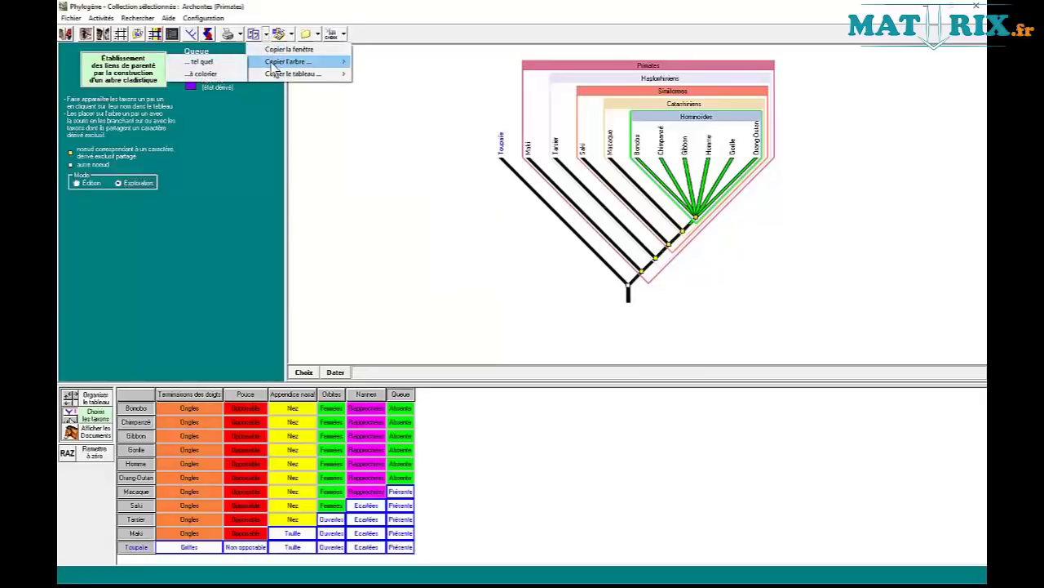
pyautogui.click(204, 62)
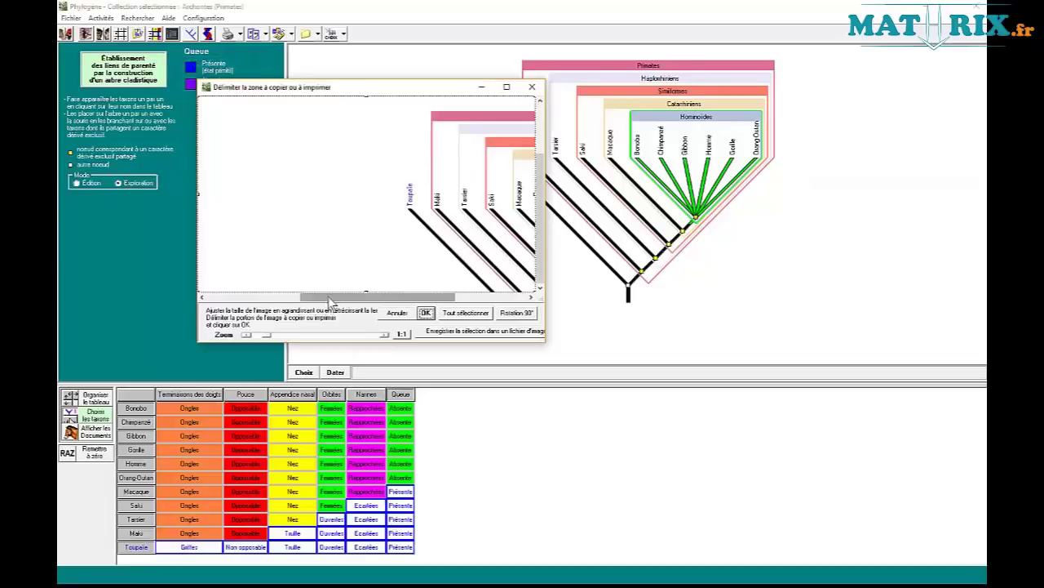
pyautogui.moveTo(331, 298); pyautogui.dragTo(367, 303)
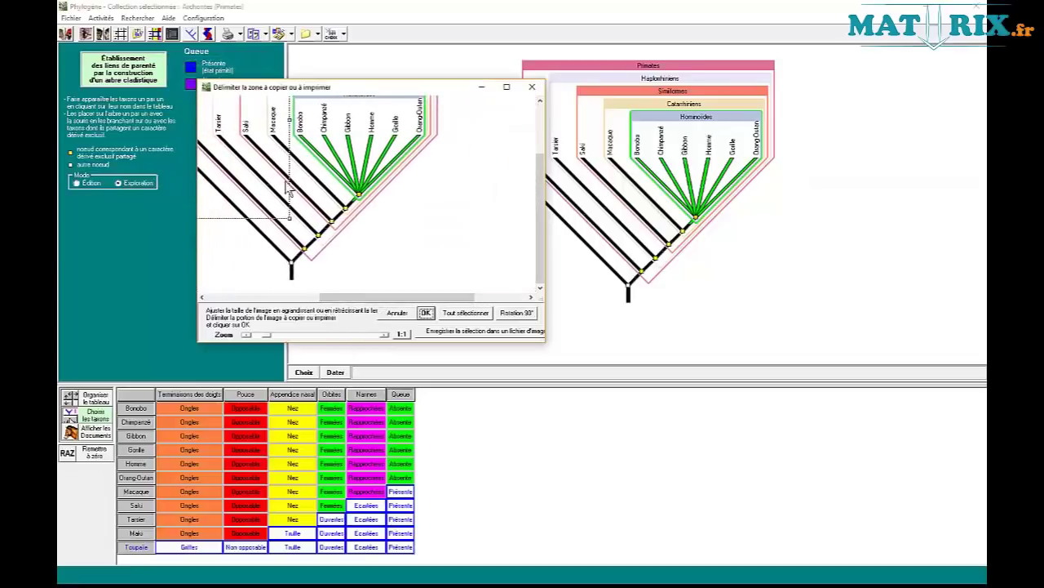
pyautogui.moveTo(288, 217); pyautogui.dragTo(461, 292)
pyautogui.moveTo(539, 259); pyautogui.dragTo(538, 208)
pyautogui.moveTo(481, 265); pyautogui.dragTo(392, 234)
pyautogui.moveTo(285, 300); pyautogui.dragTo(364, 298)
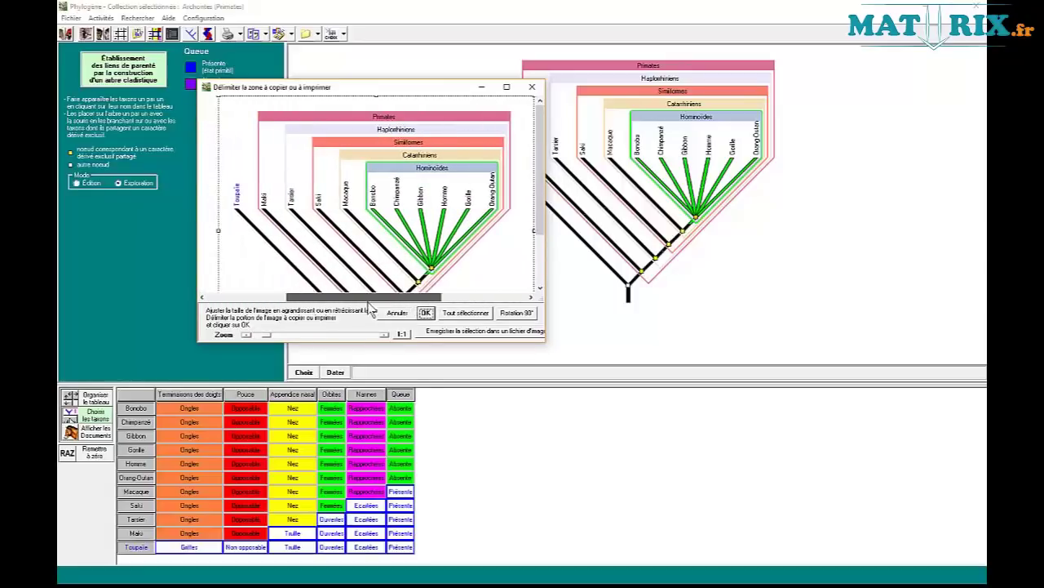
pyautogui.click(425, 315)
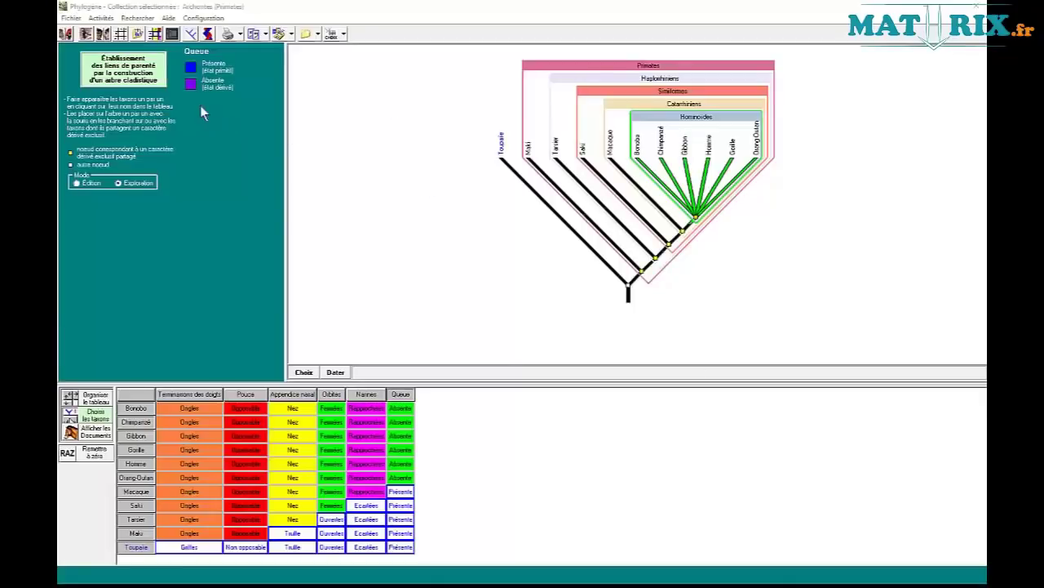
# Step: Switch to the molecular kinship activity and load the aligned sequences file COX2-Primates.aln
pyautogui.click(209, 34)
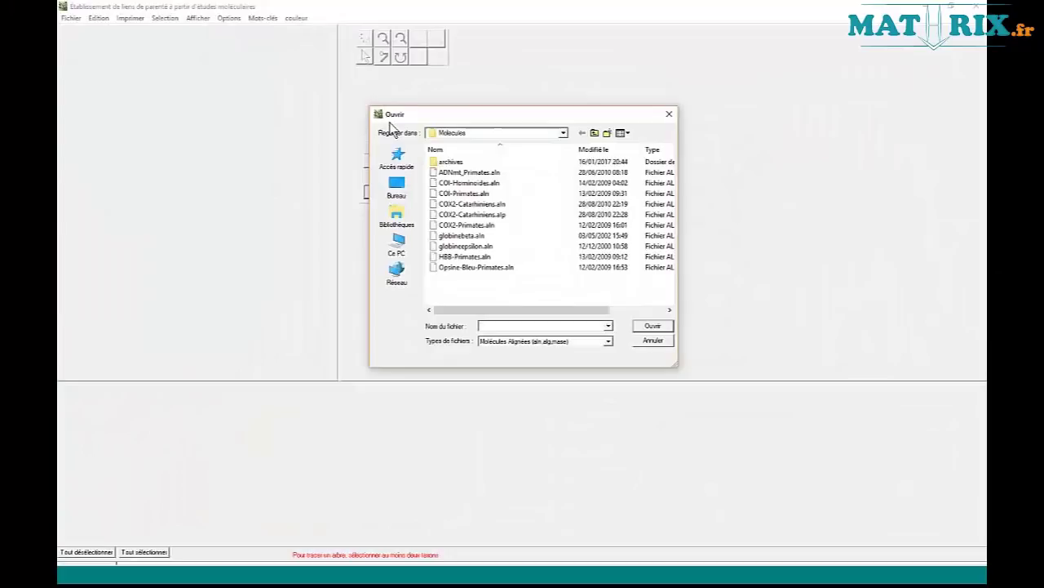
pyautogui.click(457, 225)
pyautogui.click(652, 326)
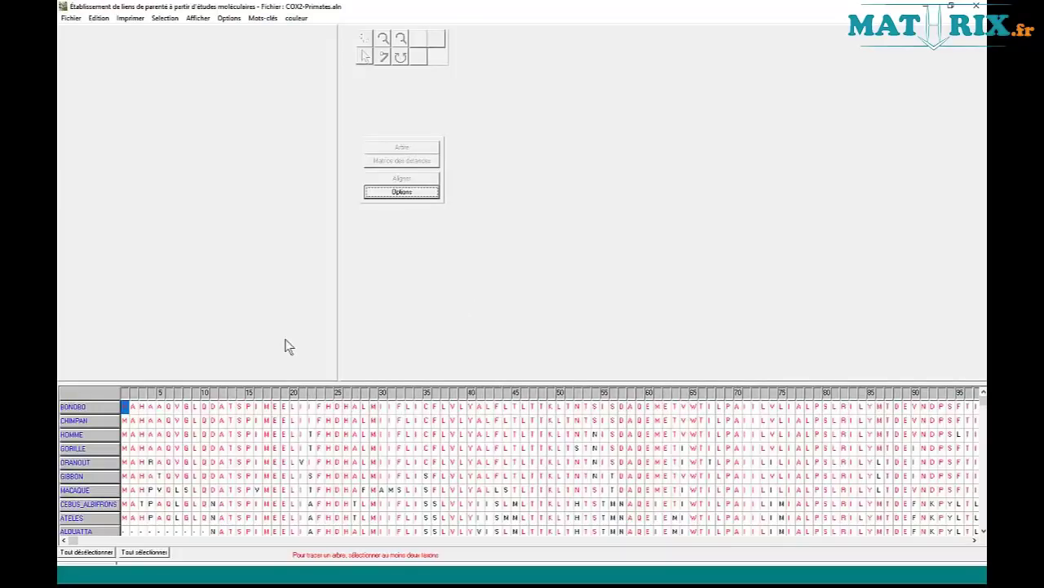
# Step: Select the sequences BONOBO, HOMME, GORILLE, ORANOUT, GIBBON, MACAQUE, MAKI and TARSIER for comparison
pyautogui.click(88, 405)
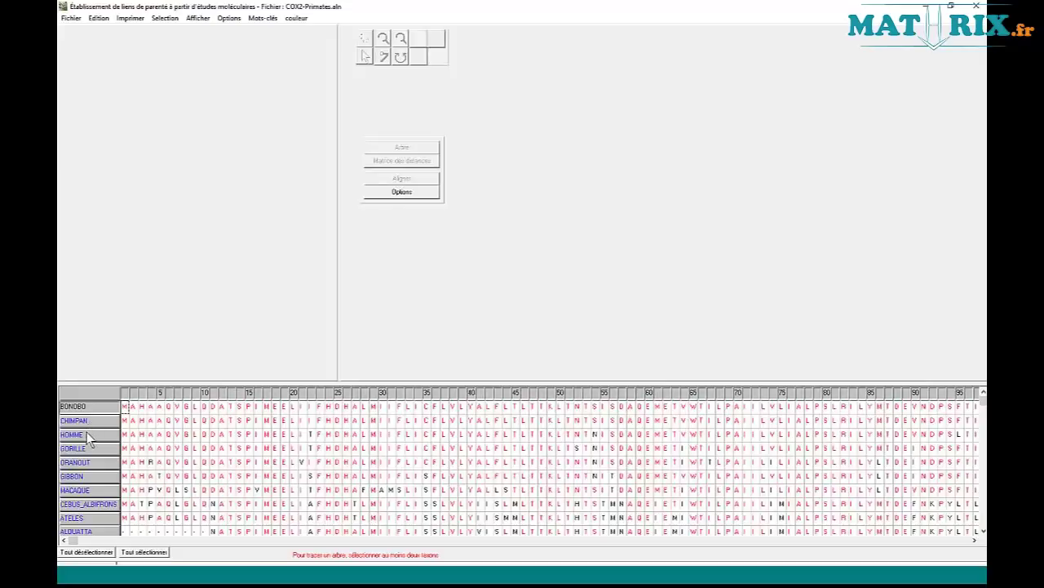
pyautogui.click(88, 435)
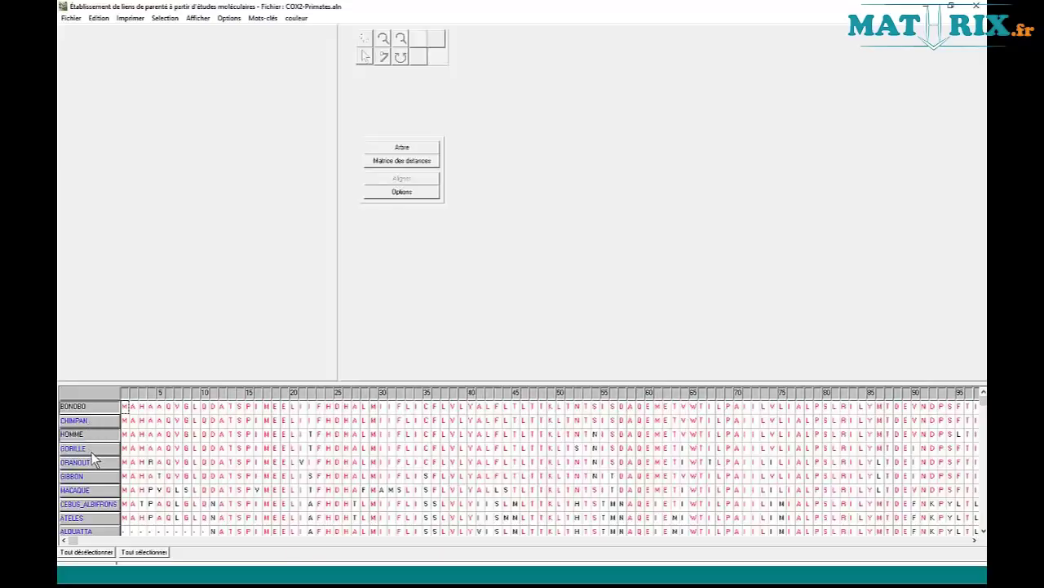
pyautogui.click(95, 463)
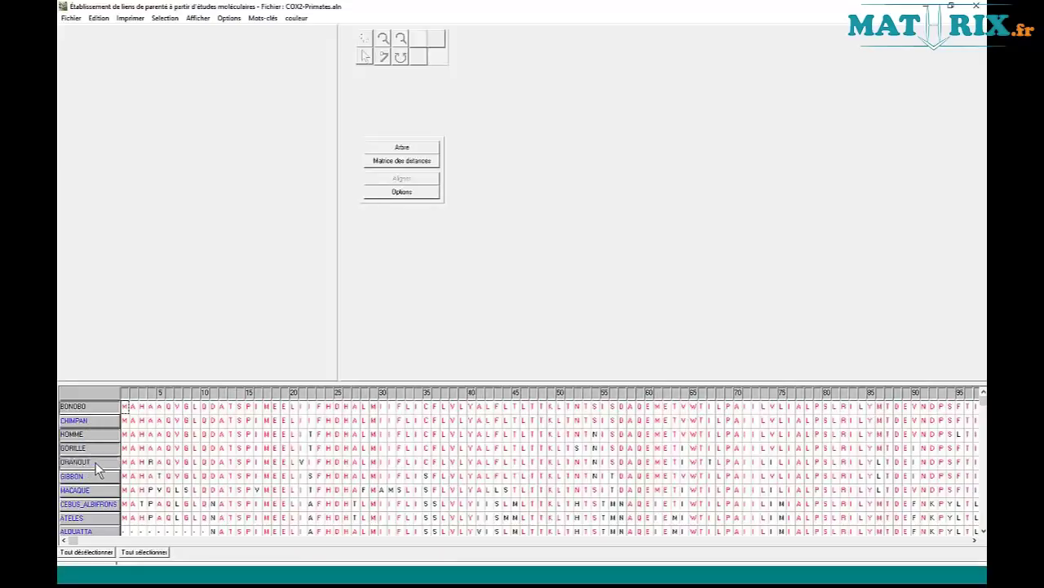
pyautogui.click(97, 481)
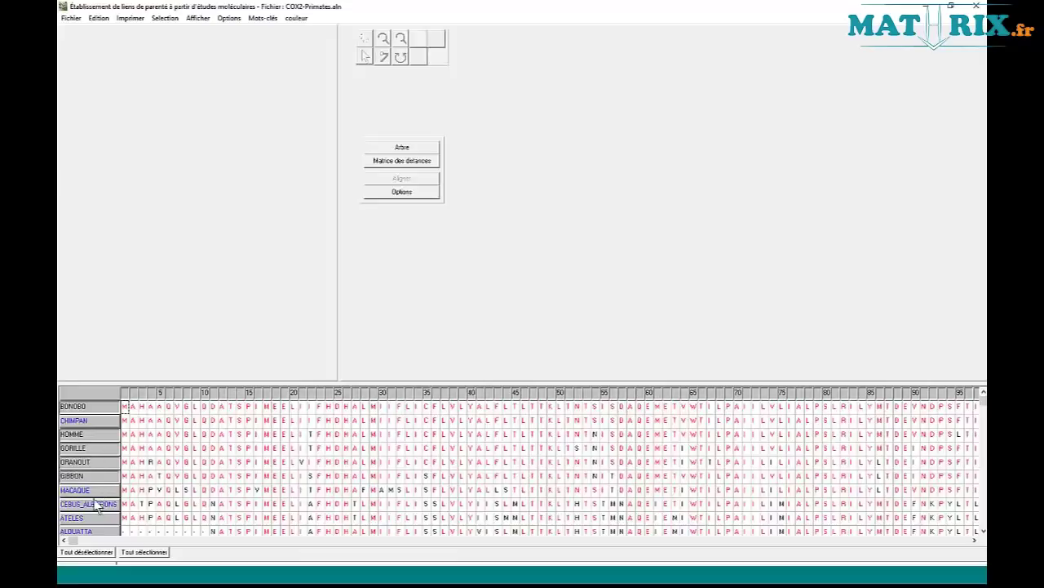
pyautogui.click(93, 490)
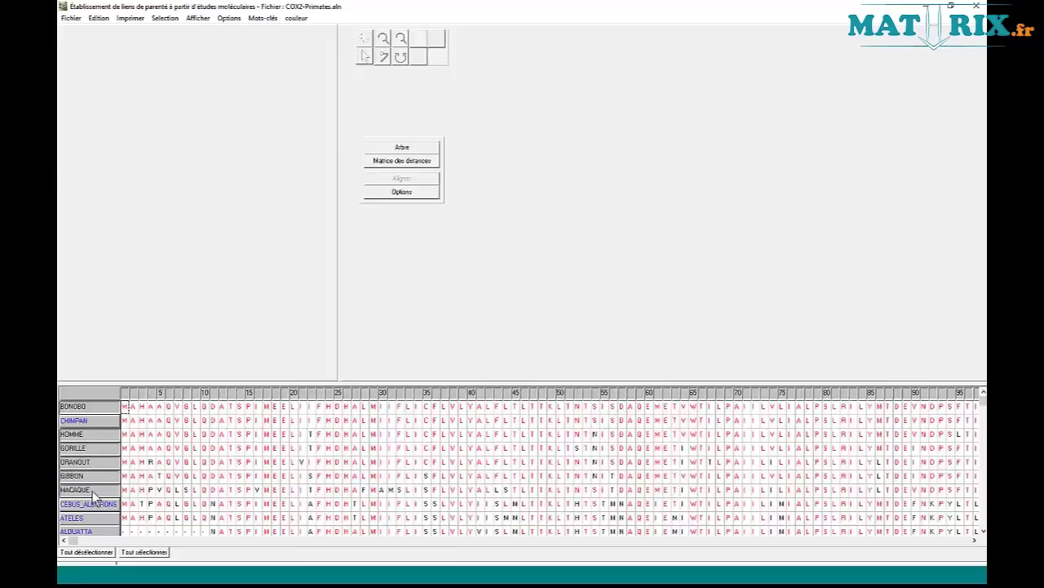
pyautogui.scroll(-2, 982, 520)
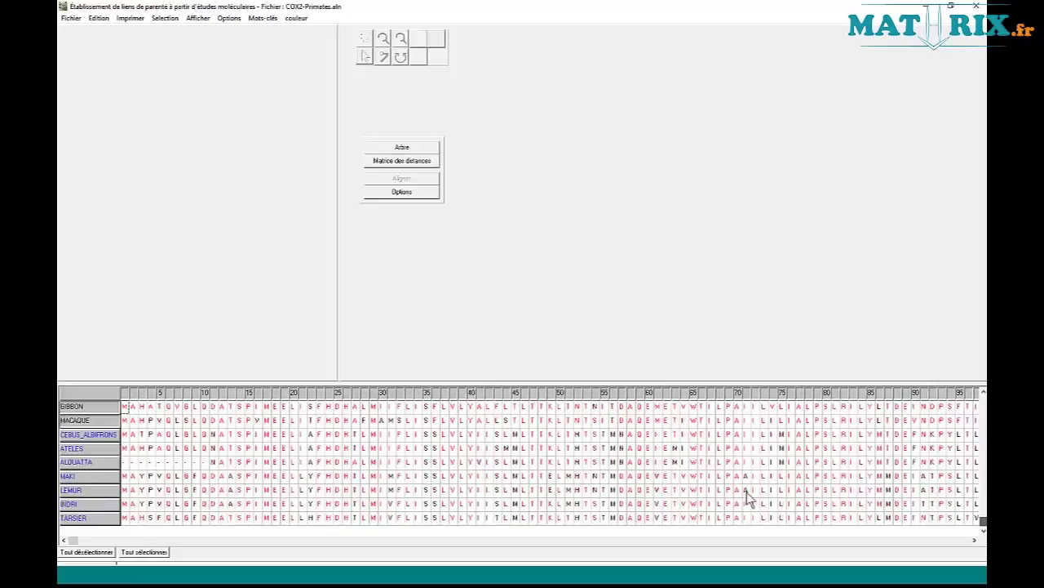
pyautogui.click(86, 518)
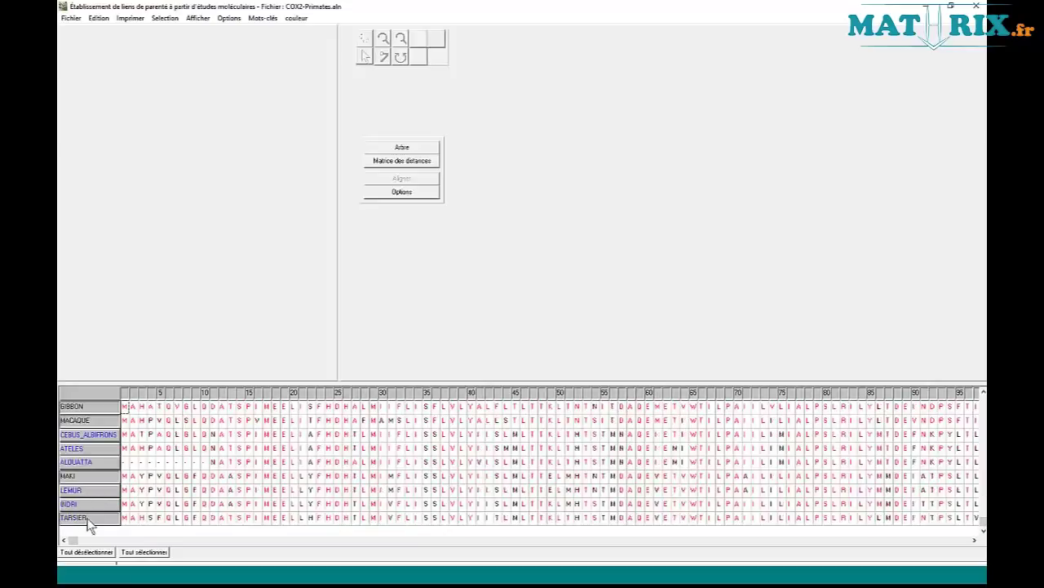
# Step: Compute the distance matrix of the selected taxa, then draw their tree with branch lengths displayed
pyautogui.click(412, 161)
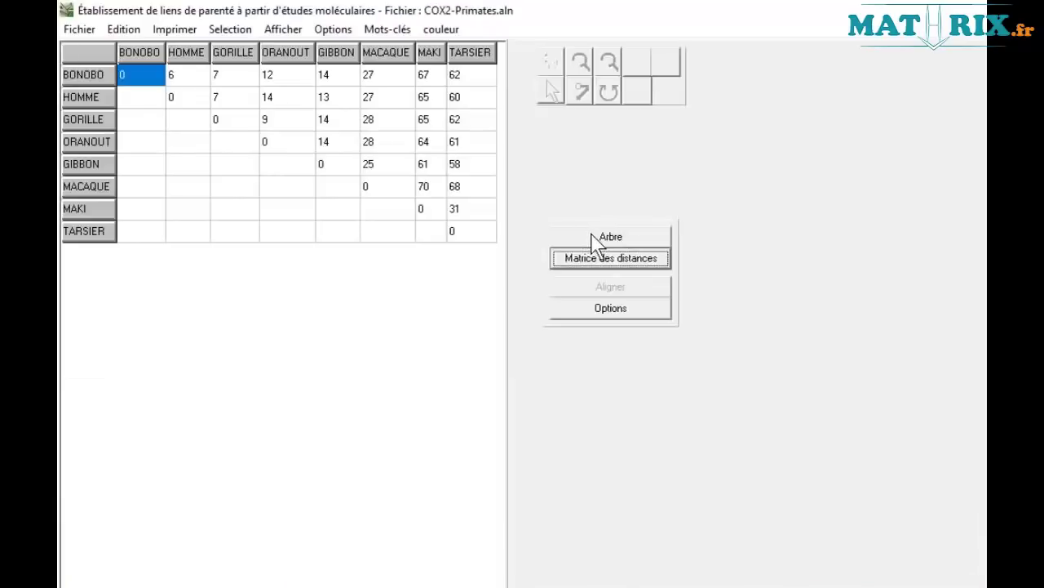
pyautogui.click(392, 148)
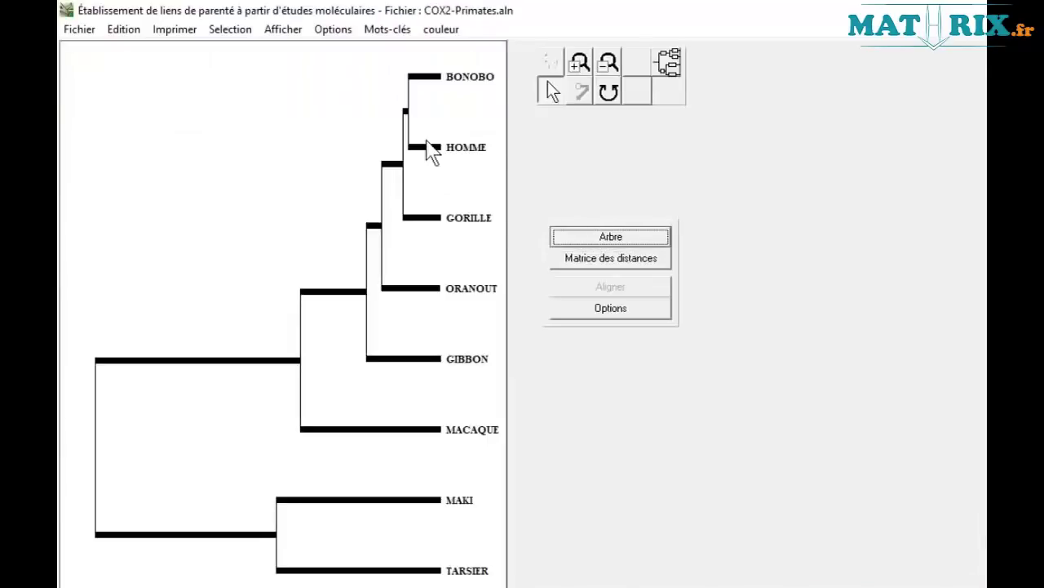
pyautogui.click(670, 64)
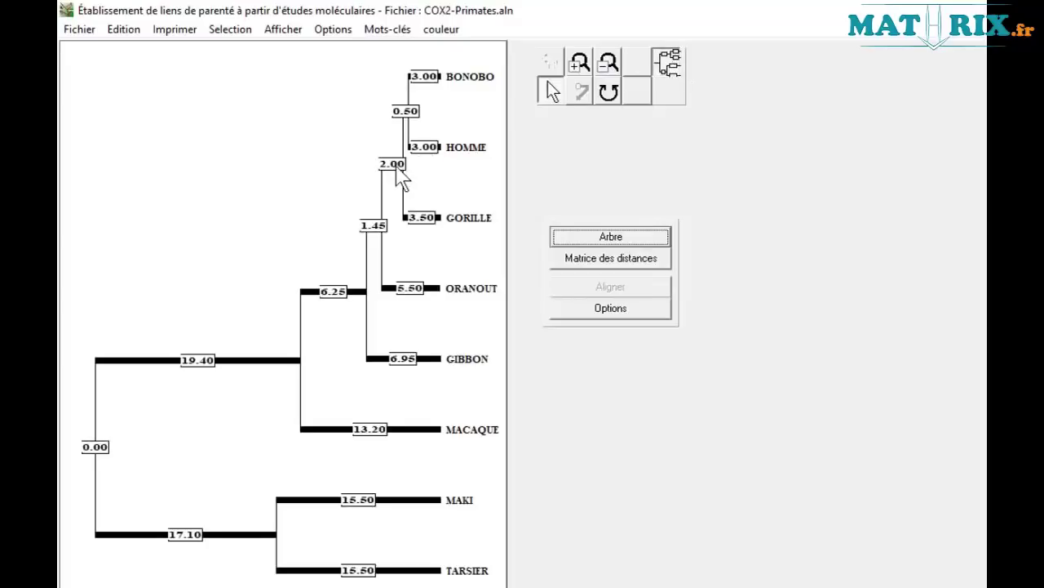